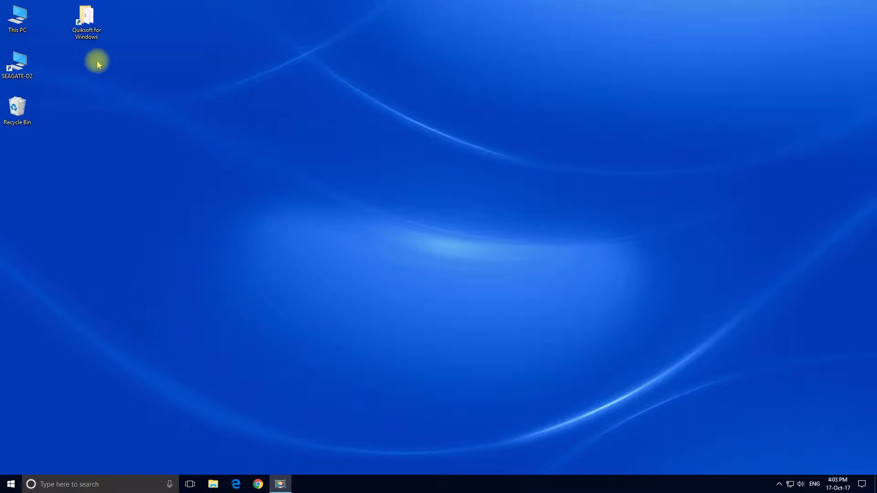
- Launch Quikframe XP from the Quiksoft for Windows folder, continue with the demonstration copy and create a new frame in the interactive graphical interface
{"action": "double_click", "coordinate": [90, 37]}
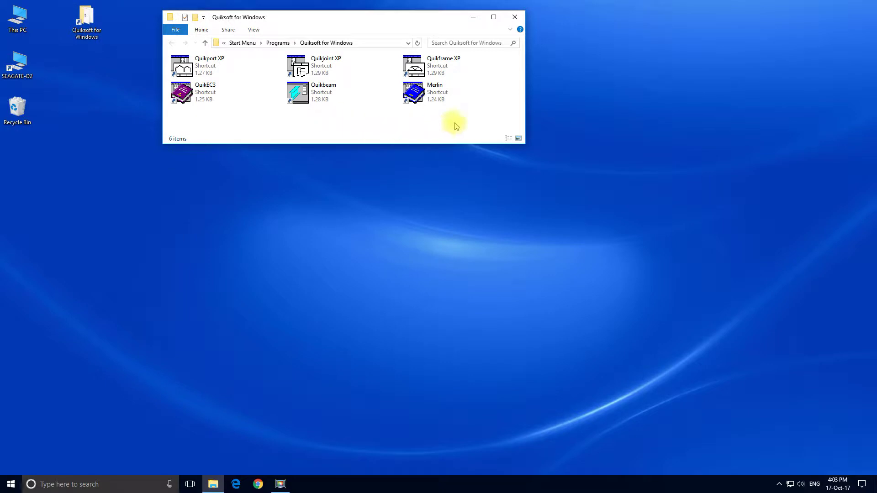
{"action": "double_click", "coordinate": [449, 70]}
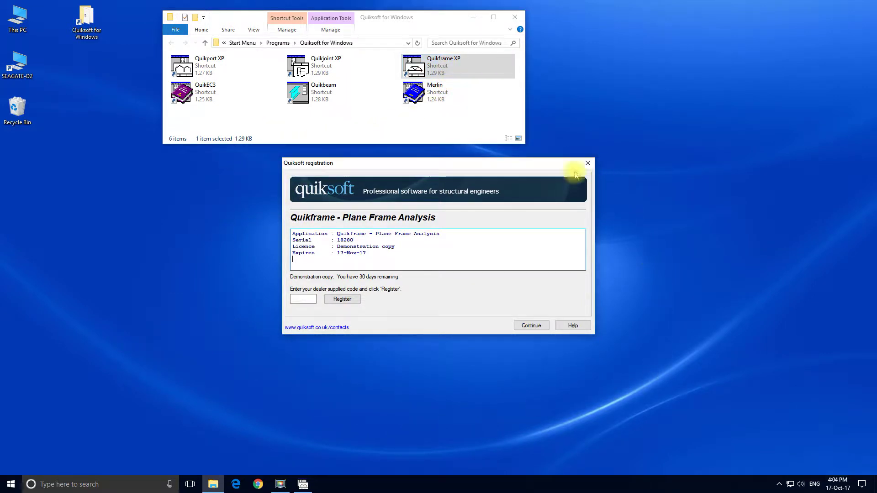
{"action": "left_click", "coordinate": [323, 264]}
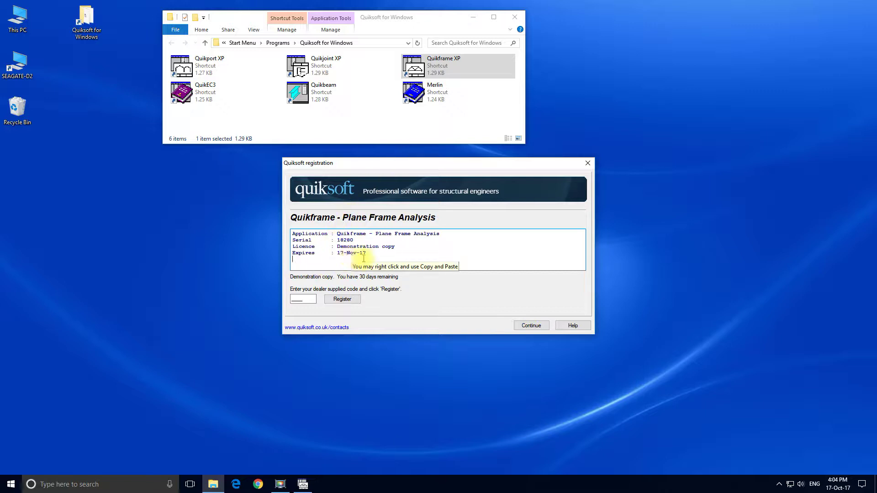
{"action": "left_click", "coordinate": [529, 326]}
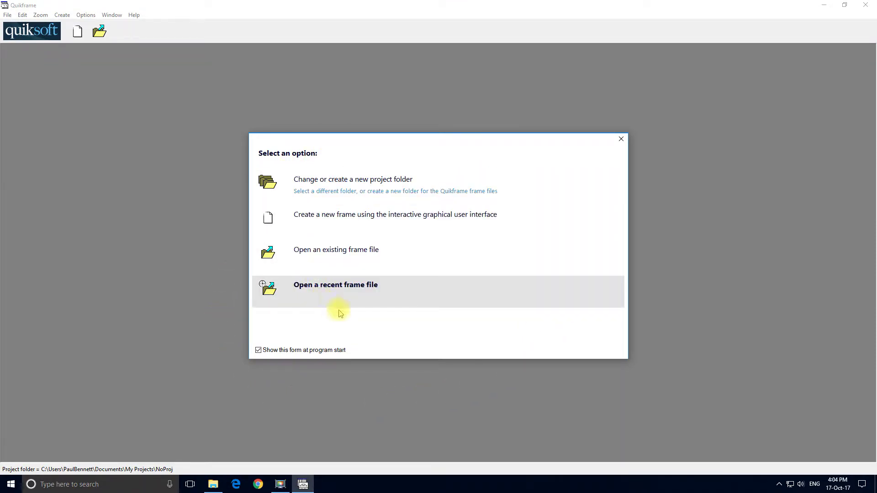
{"action": "left_click", "coordinate": [431, 229]}
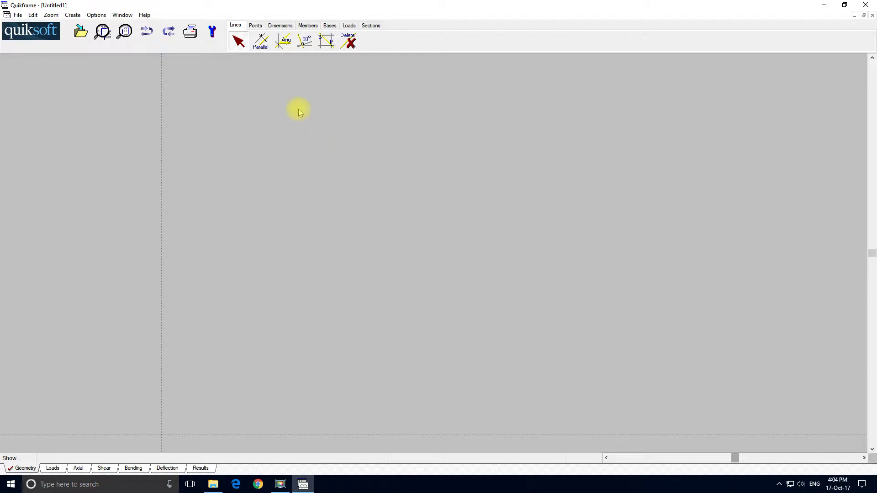
- Add a construction line parallel to the vertical axis line, 18.5 metres to its right
{"action": "left_click", "coordinate": [261, 41]}
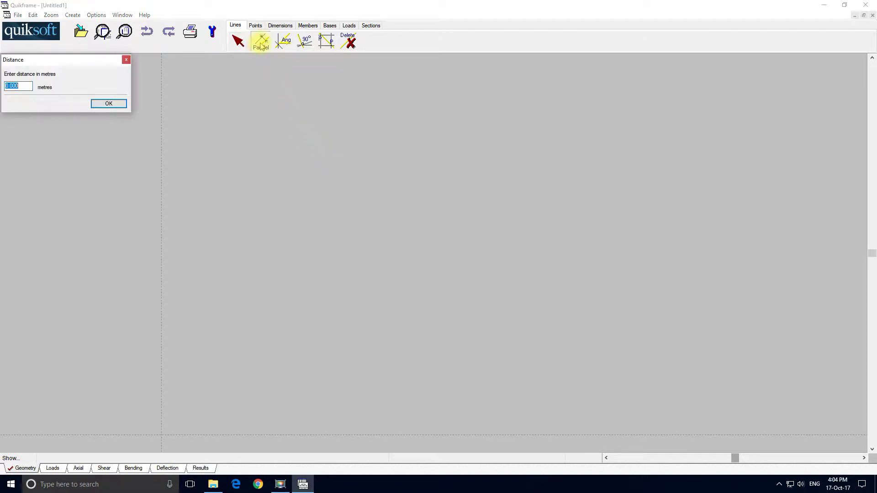
{"action": "type", "text": "1"}
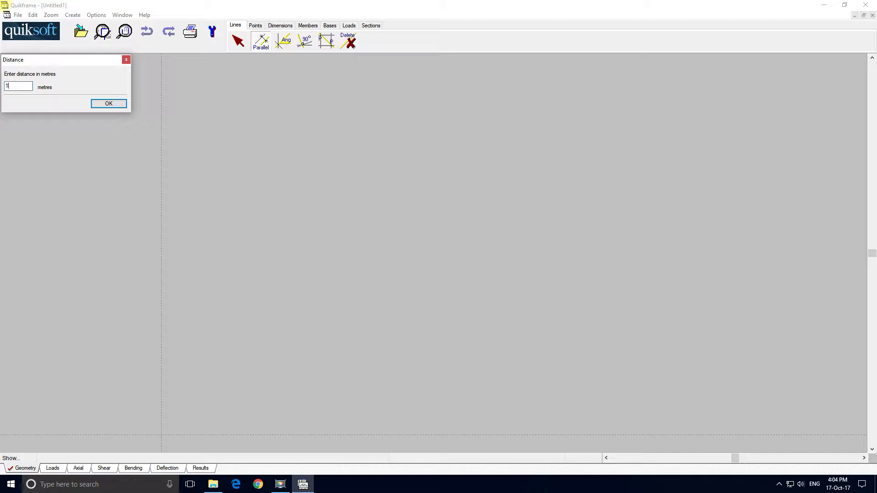
{"action": "type", "text": "8.5"}
{"action": "left_click", "coordinate": [106, 101]}
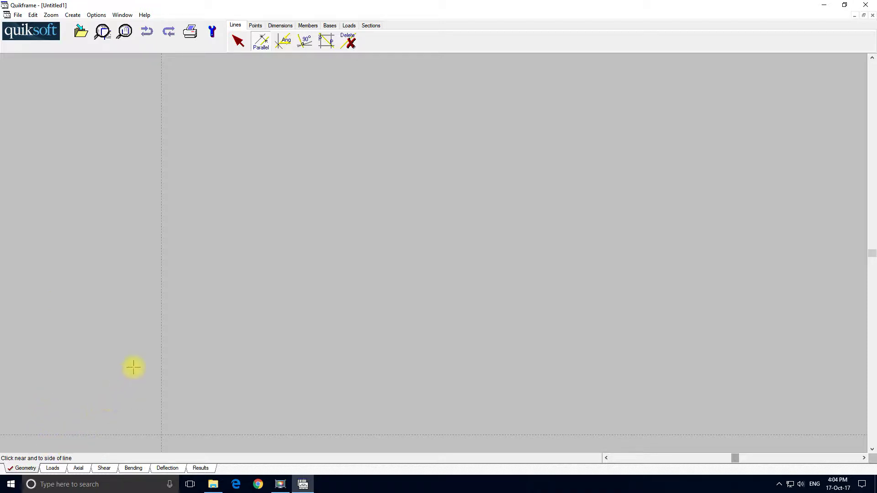
{"action": "left_click", "coordinate": [169, 321]}
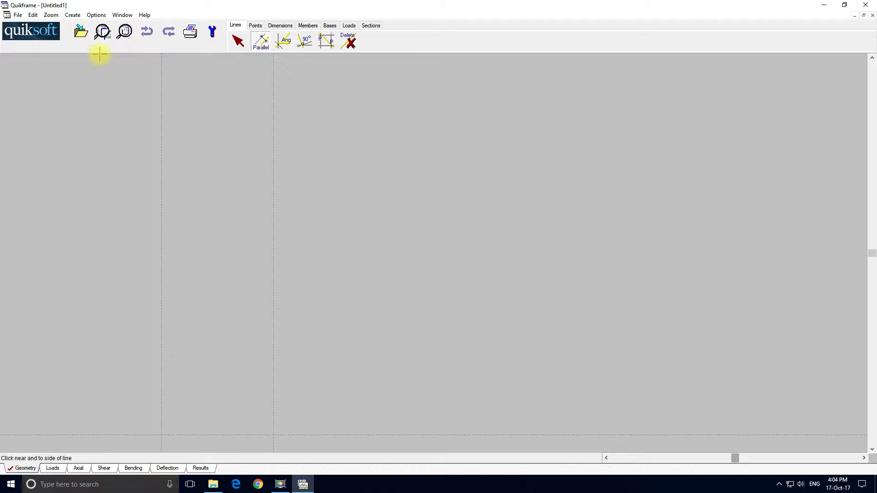
- Place seven equally spaced points along the horizontal base line between the two vertical lines, dividing it into eight bays
{"action": "left_click", "coordinate": [102, 34]}
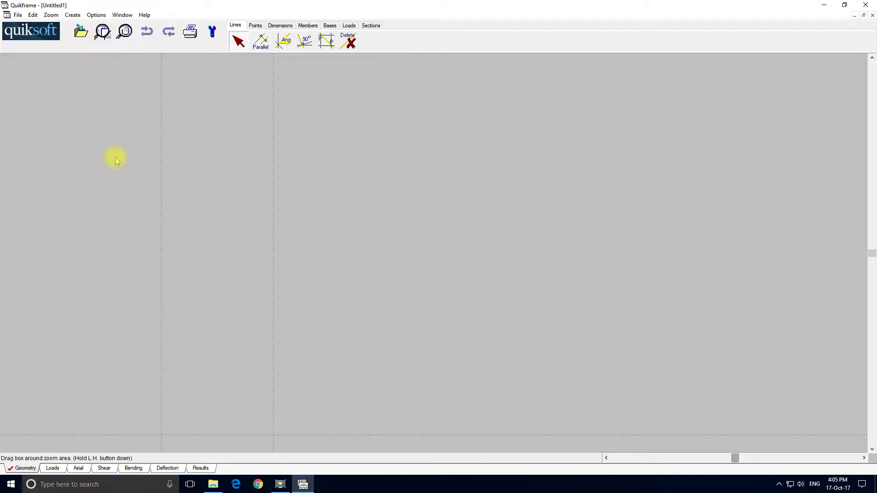
{"action": "left_click_drag", "start_coordinate": [145, 446], "coordinate": [286, 374]}
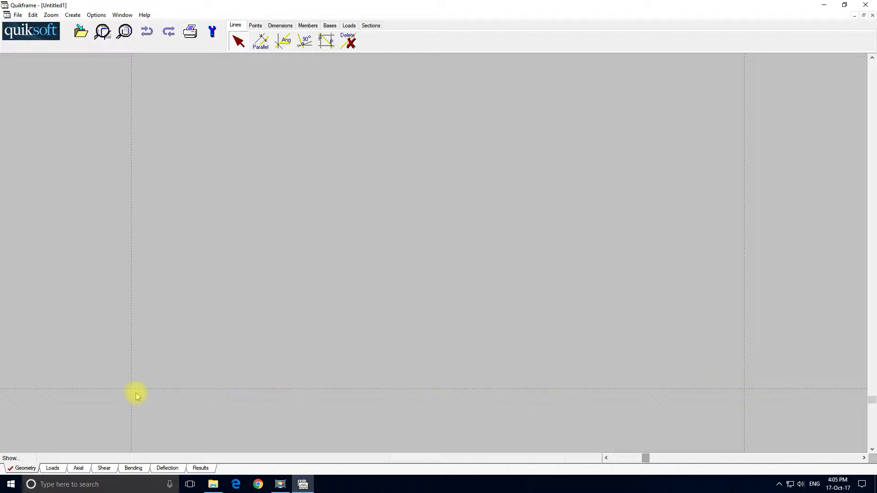
{"action": "left_click", "coordinate": [255, 25]}
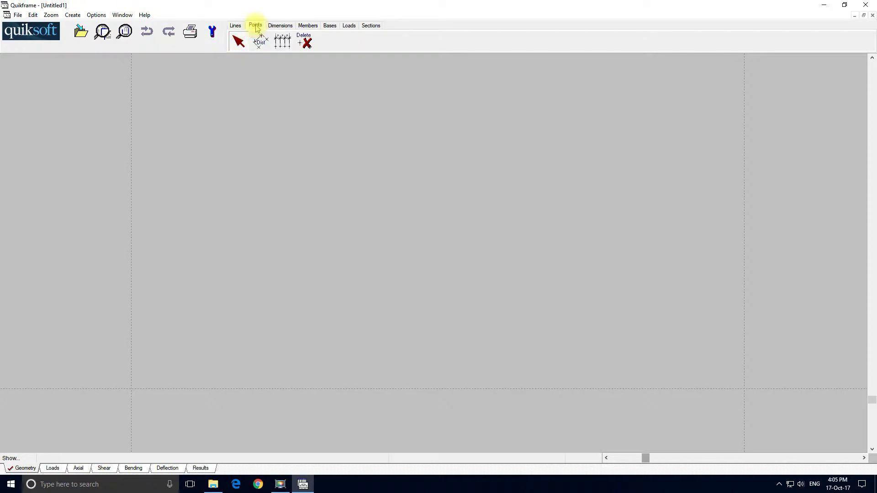
{"action": "left_click", "coordinate": [283, 42]}
{"action": "type", "text": "20"}
{"action": "left_click", "coordinate": [116, 105]}
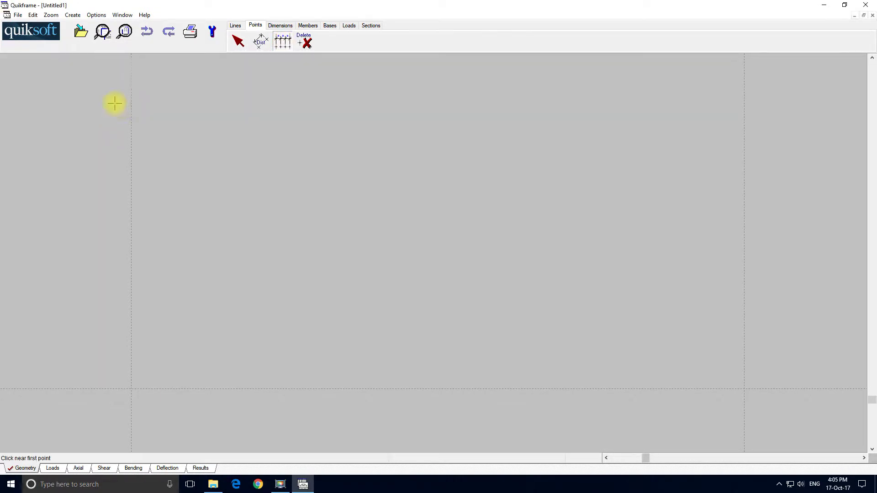
{"action": "left_click", "coordinate": [123, 393]}
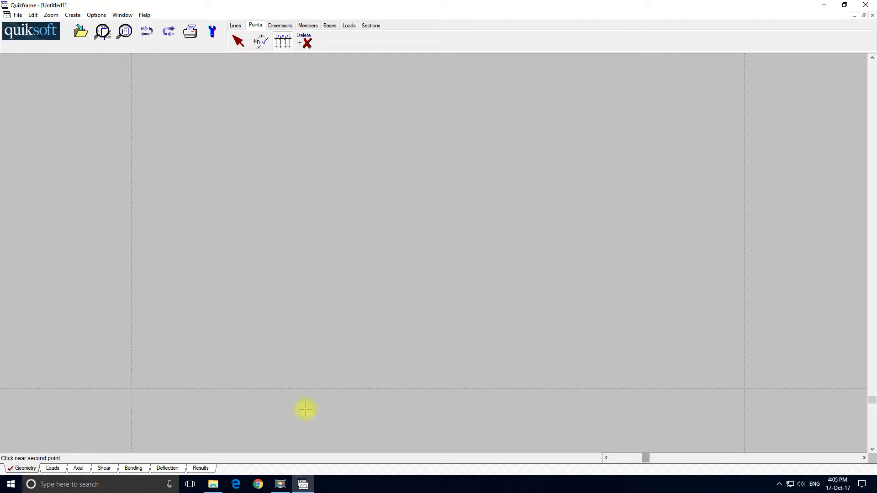
{"action": "left_click", "coordinate": [752, 389]}
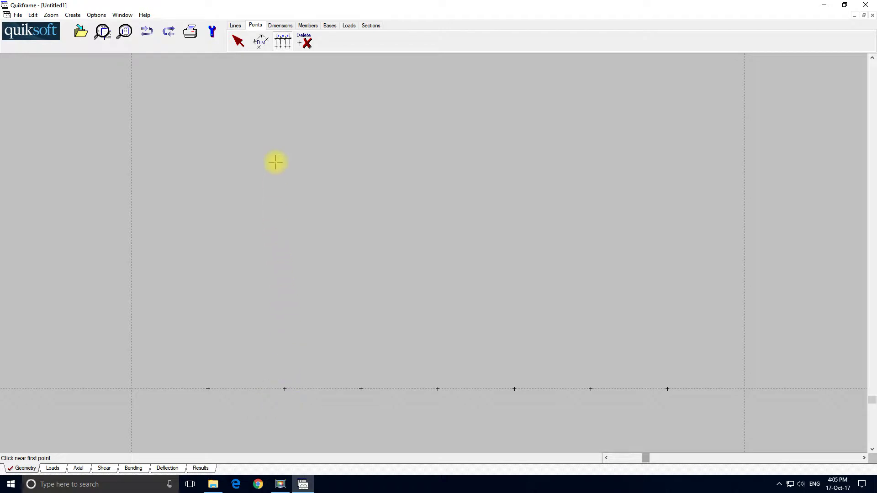
- Draw a construction line at 90 degrees through each of the seven points on the base line
{"action": "left_click", "coordinate": [236, 26]}
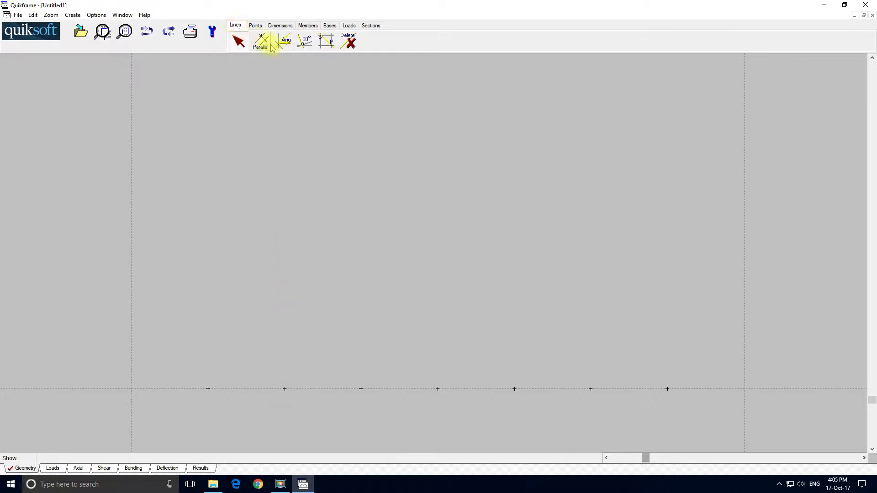
{"action": "left_click", "coordinate": [284, 40]}
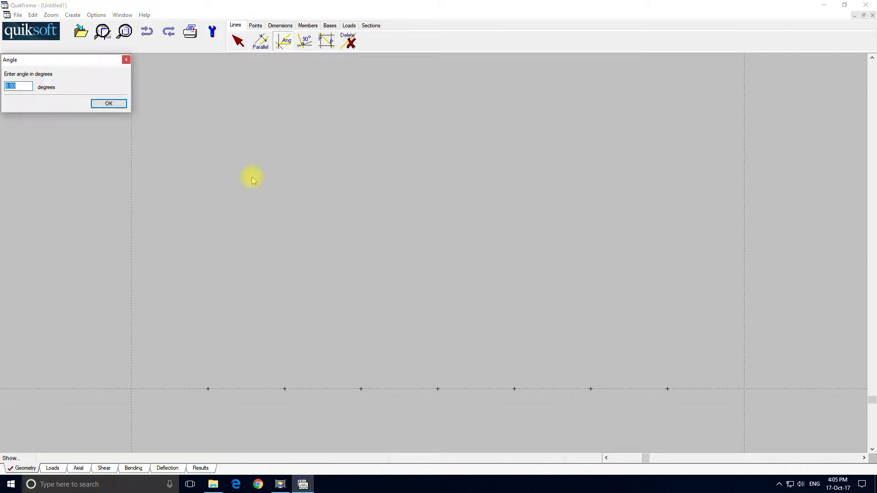
{"action": "type", "text": "90"}
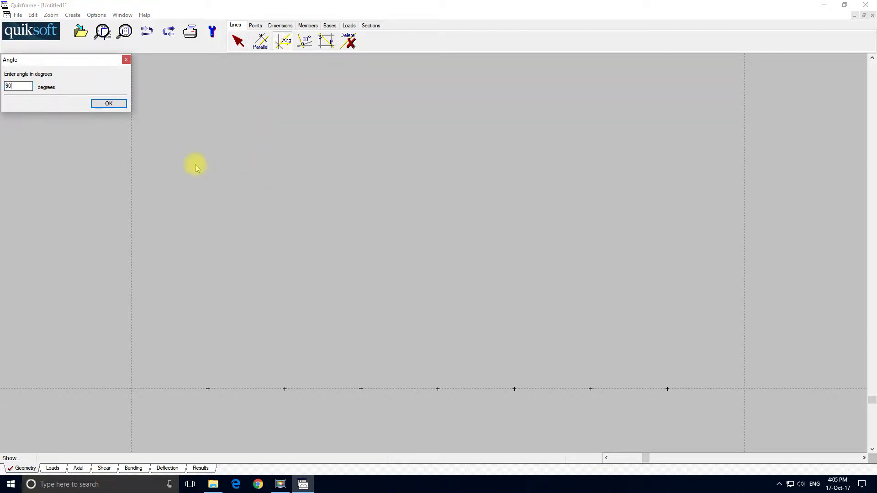
{"action": "left_click", "coordinate": [109, 103]}
{"action": "left_click", "coordinate": [211, 382]}
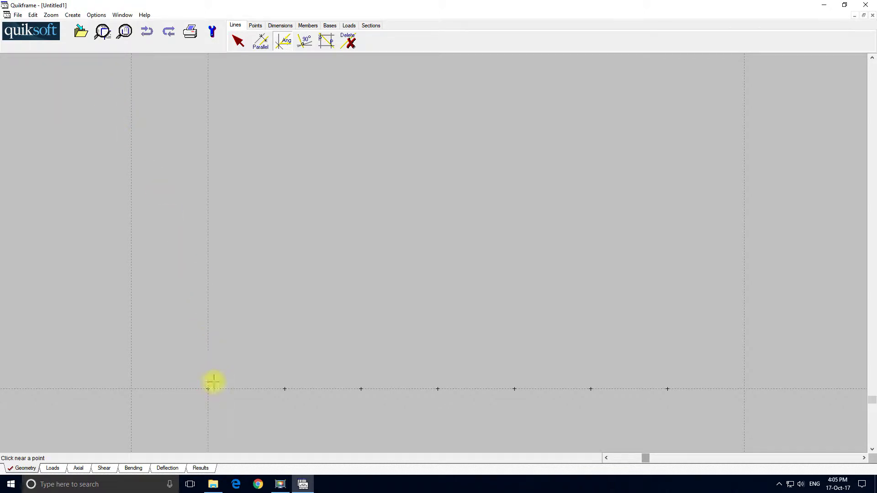
{"action": "left_click", "coordinate": [287, 383]}
{"action": "left_click", "coordinate": [363, 380]}
{"action": "left_click", "coordinate": [439, 381]}
{"action": "left_click", "coordinate": [514, 383]}
{"action": "left_click", "coordinate": [600, 385]}
{"action": "left_click", "coordinate": [671, 385]}
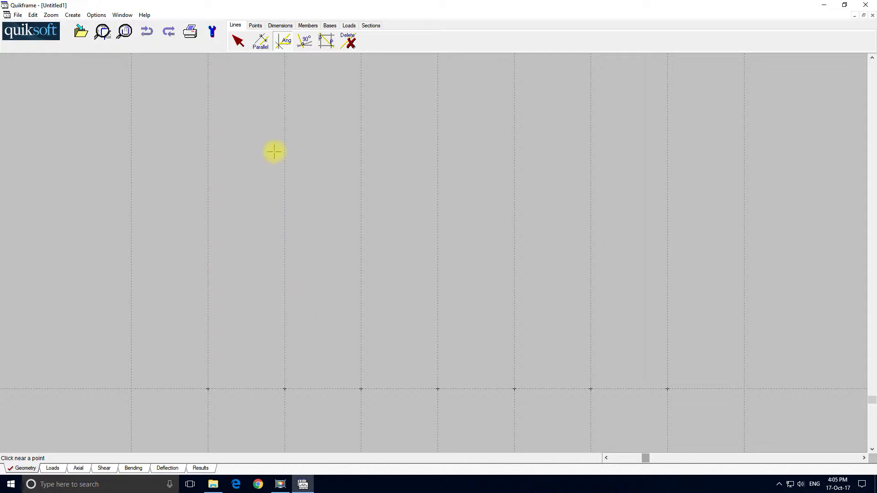
- Draw a construction line at 15 degrees through the intersection of the leftmost vertical line and the base line
{"action": "left_click", "coordinate": [284, 44]}
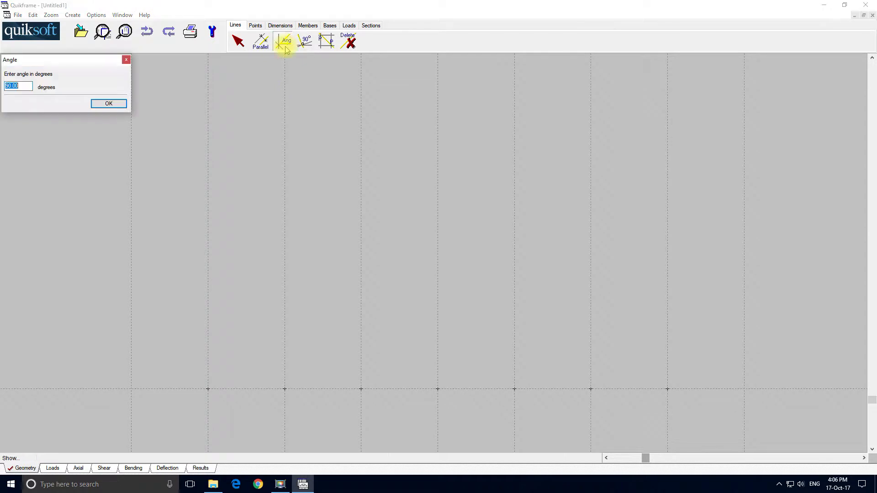
{"action": "type", "text": "15"}
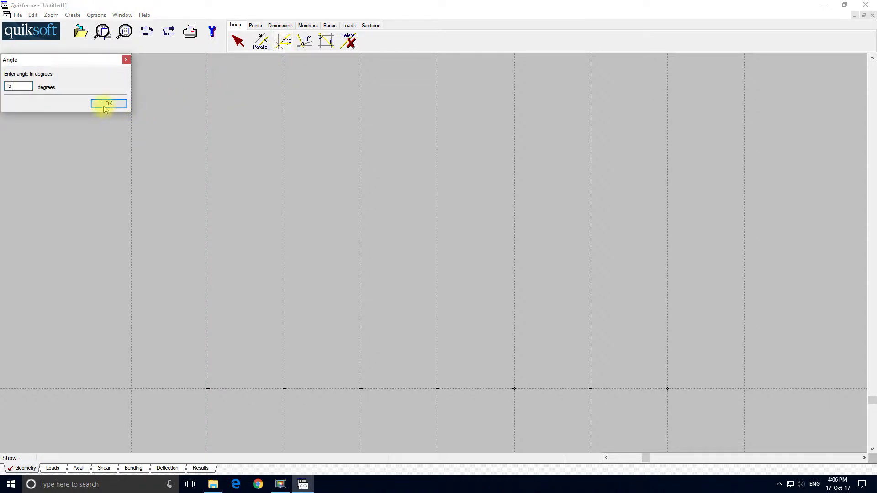
{"action": "left_click", "coordinate": [104, 105]}
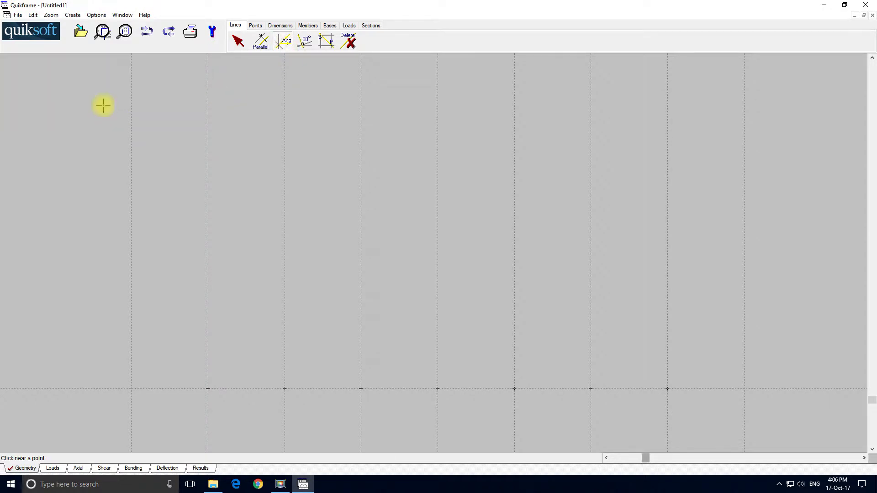
{"action": "left_click", "coordinate": [131, 388]}
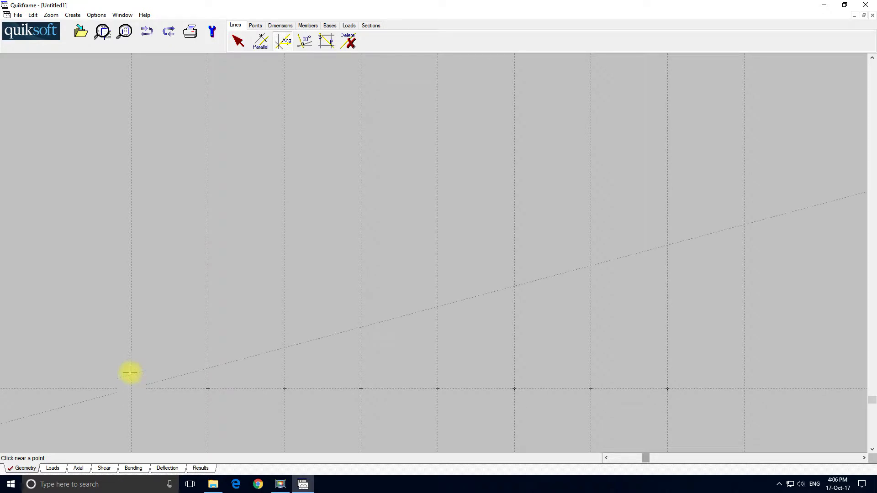
- Zoom to the area containing the truss construction lines and set it as the full view
{"action": "left_click", "coordinate": [103, 31]}
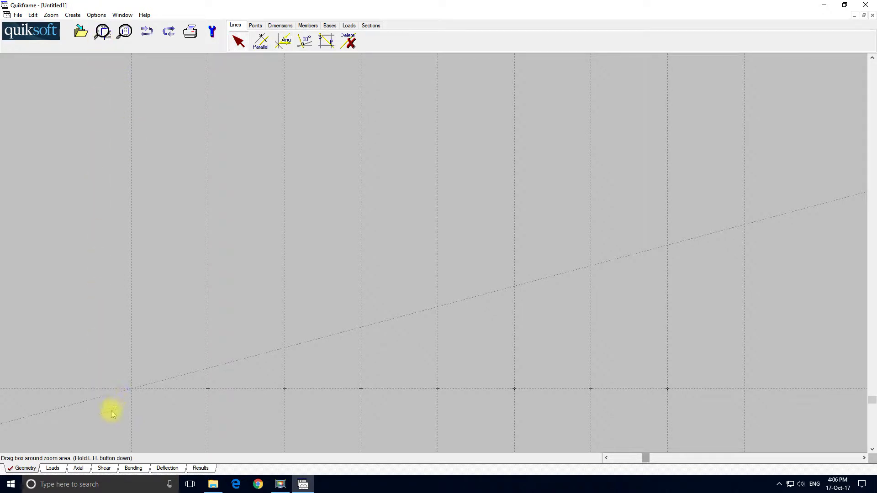
{"action": "left_click_drag", "start_coordinate": [83, 425], "coordinate": [789, 242]}
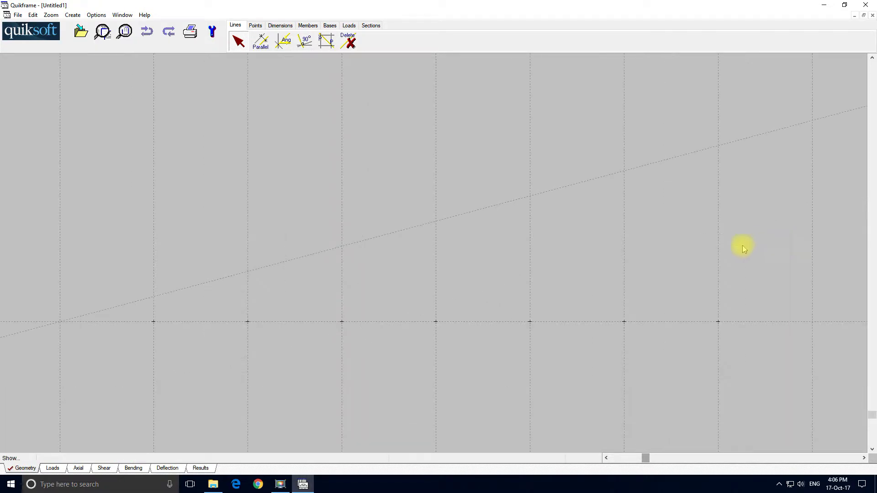
{"action": "left_click", "coordinate": [54, 15]}
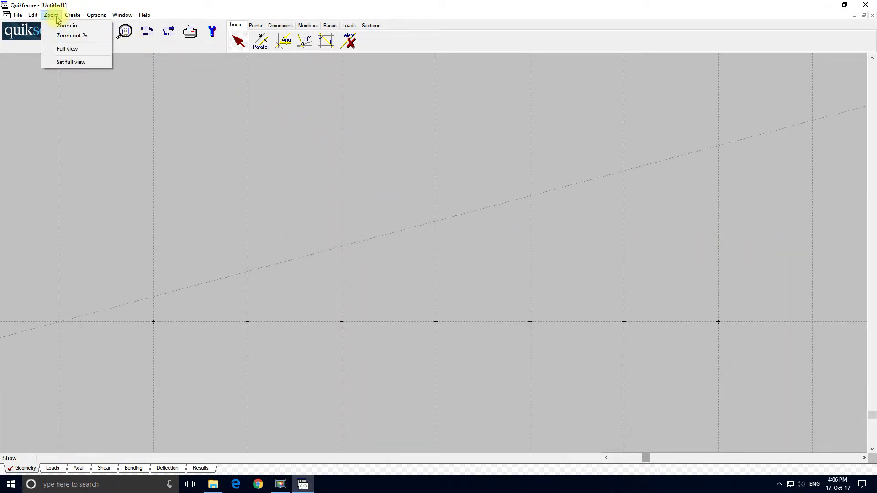
{"action": "left_click", "coordinate": [63, 62]}
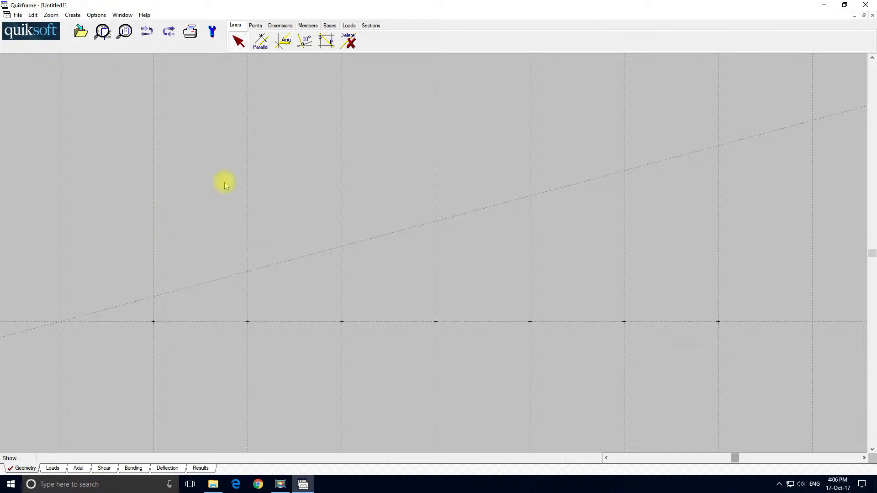
- Test the stored full view by zooming in on the left end of the base line and restoring it
{"action": "left_click", "coordinate": [102, 31]}
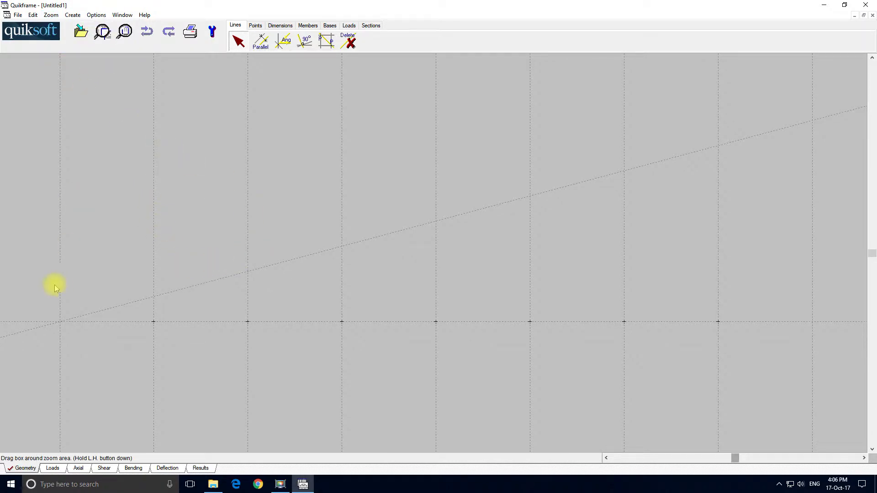
{"action": "left_click_drag", "start_coordinate": [53, 287], "coordinate": [226, 399]}
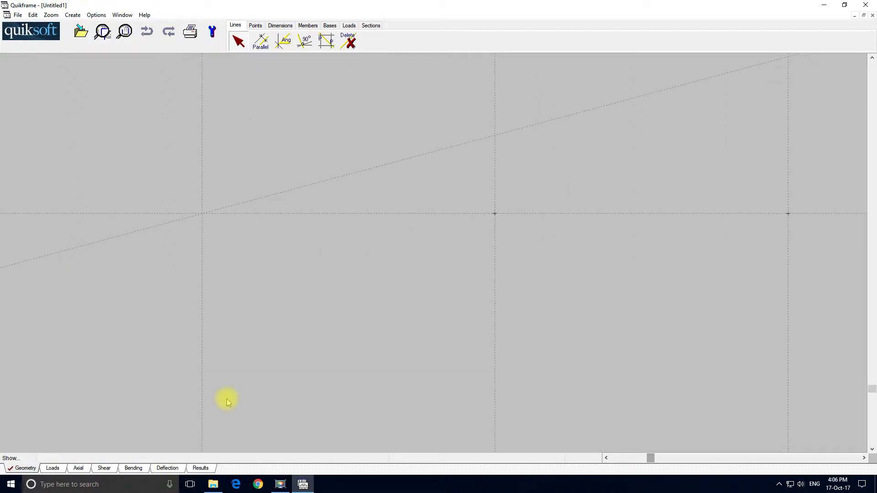
{"action": "left_click", "coordinate": [125, 31]}
- Save the frame as Tutorial in the NoProj folder
{"action": "left_click", "coordinate": [80, 32]}
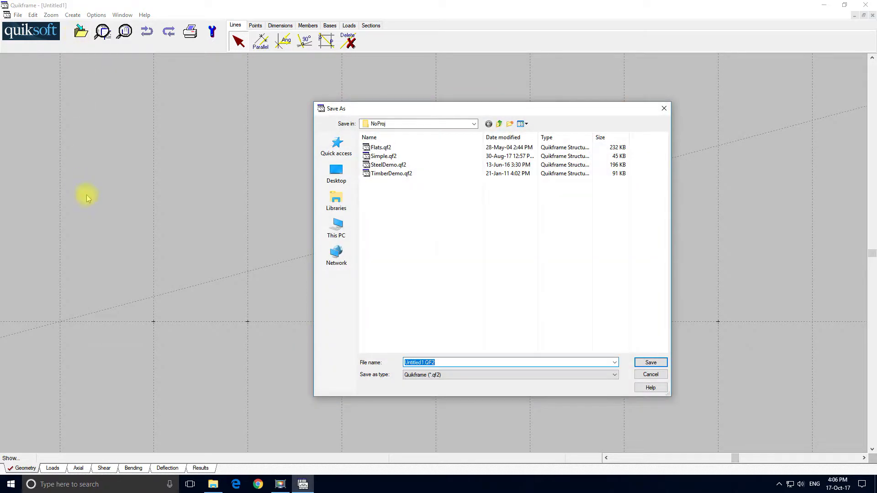
{"action": "type", "text": "Tutorial"}
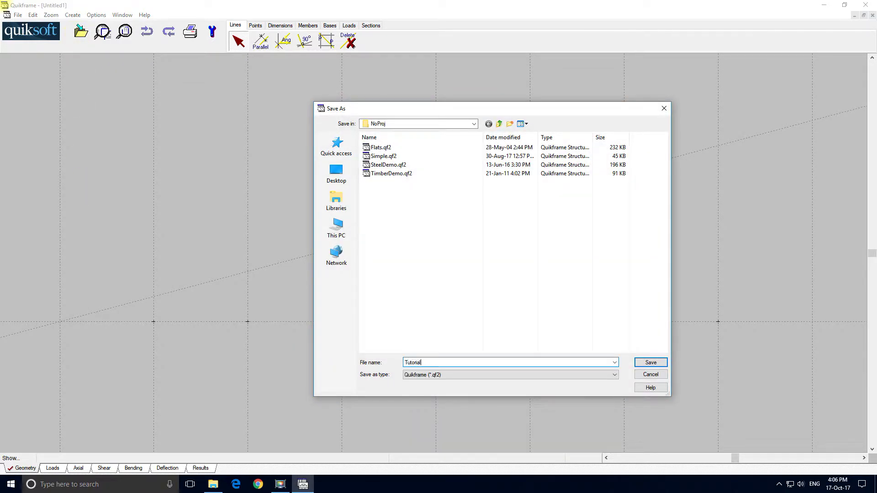
{"action": "left_click", "coordinate": [662, 366]}
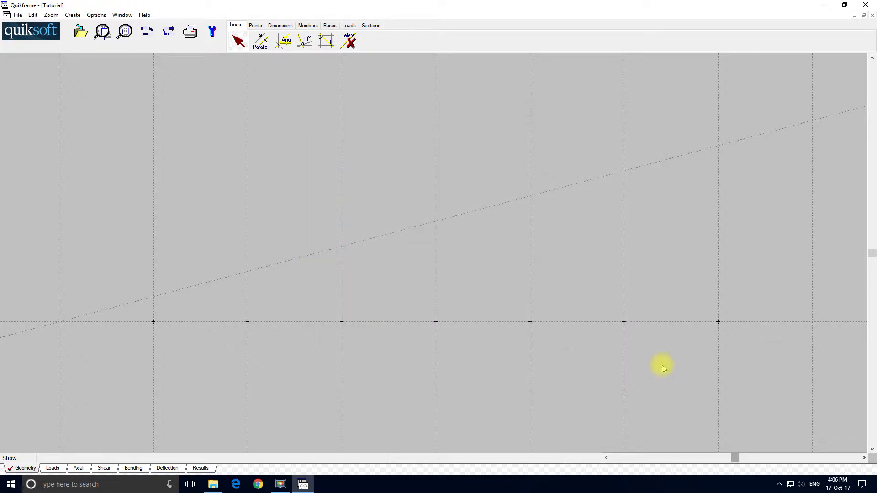
- Add pin-ended members for both rafters meeting at the apex and for the bottom chord between the outer support points
{"action": "left_click", "coordinate": [314, 26]}
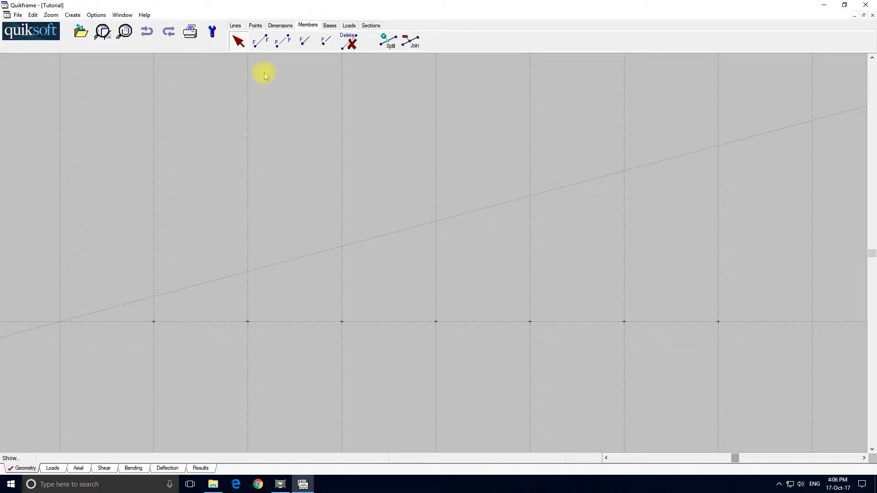
{"action": "left_click", "coordinate": [282, 42]}
{"action": "left_click", "coordinate": [61, 316]}
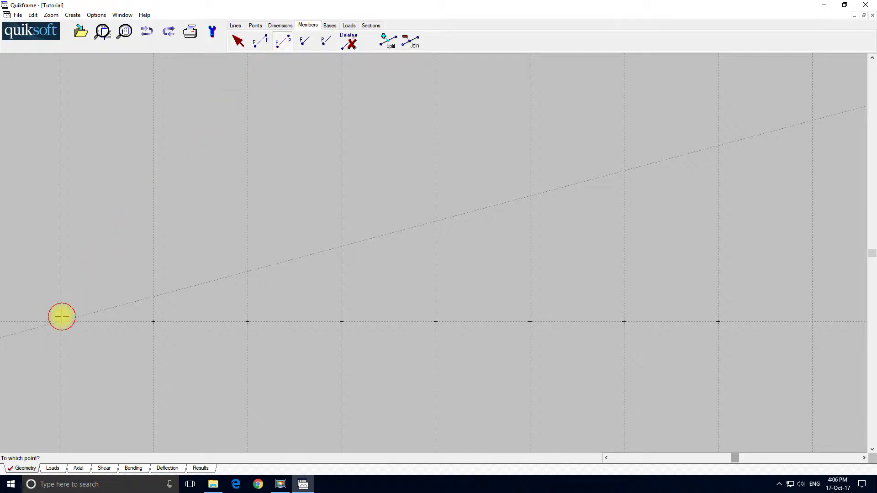
{"action": "left_click", "coordinate": [427, 216]}
{"action": "left_click", "coordinate": [427, 215]}
{"action": "left_click", "coordinate": [815, 320]}
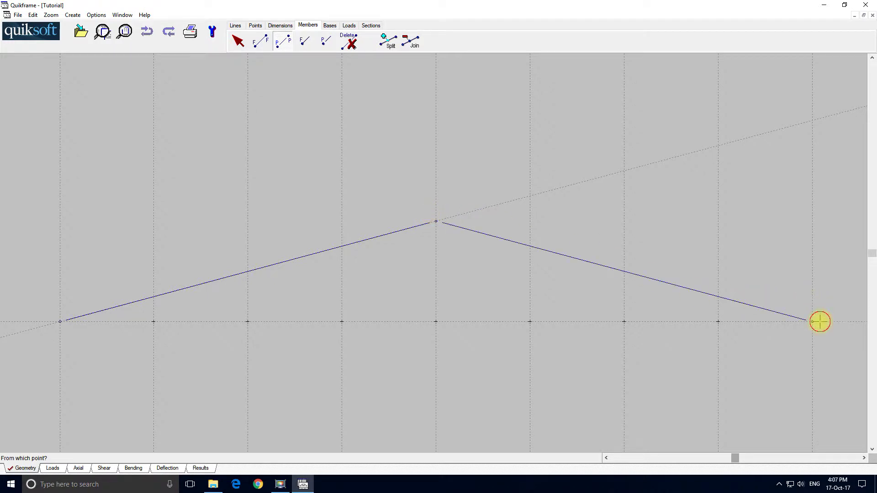
{"action": "left_click", "coordinate": [810, 332]}
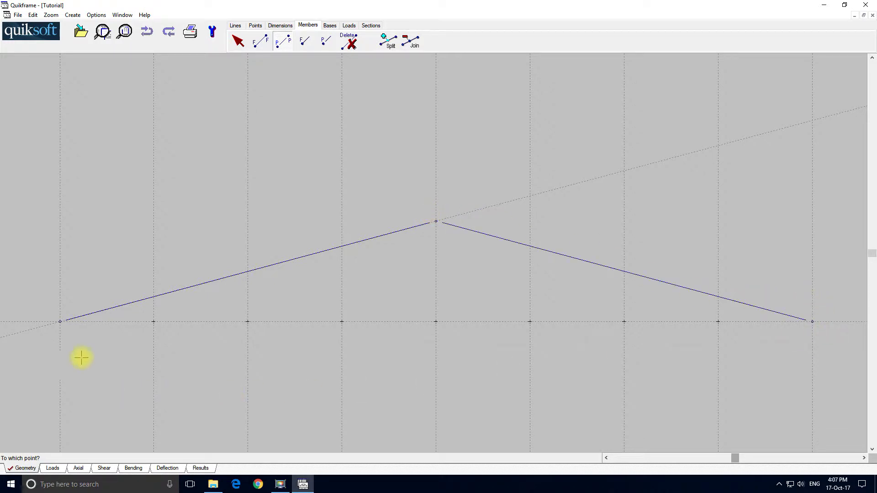
{"action": "left_click", "coordinate": [56, 324]}
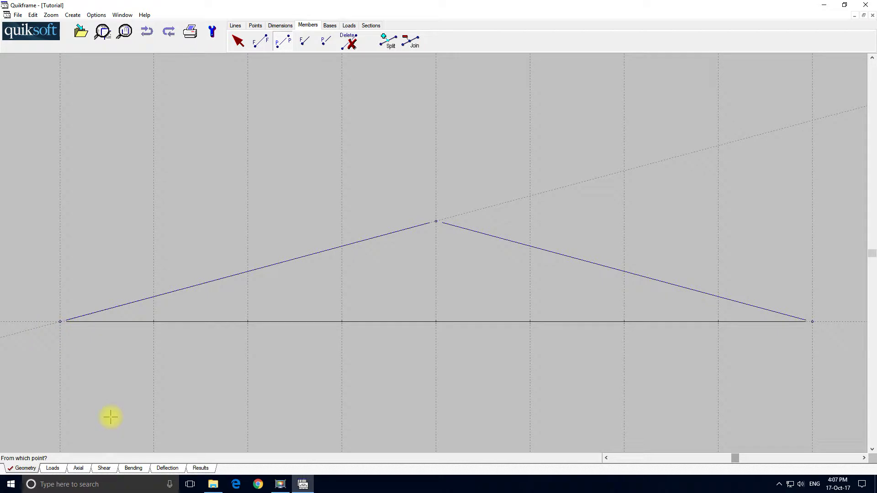
- Add pin-ended vertical members between rafter and bottom chord on the three grid lines left of the apex
{"action": "left_click", "coordinate": [153, 296]}
{"action": "left_click", "coordinate": [150, 326]}
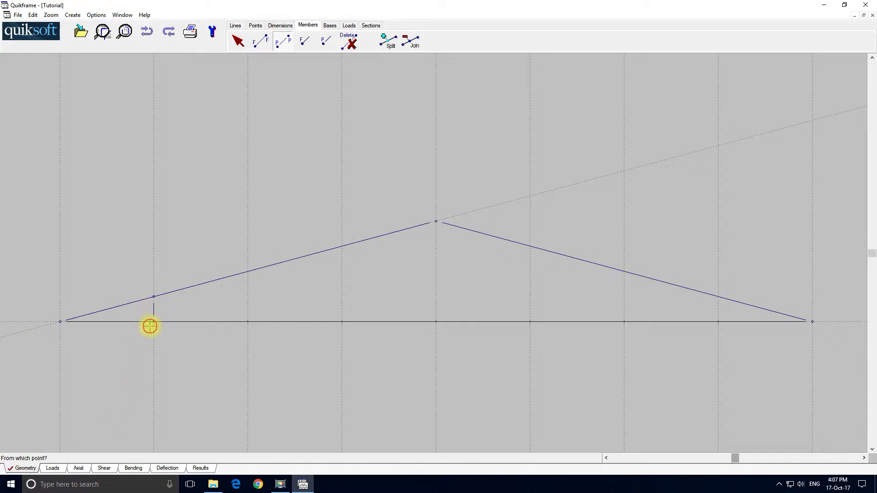
{"action": "left_click", "coordinate": [247, 272]}
{"action": "left_click", "coordinate": [254, 335]}
{"action": "left_click", "coordinate": [334, 231]}
{"action": "left_click", "coordinate": [351, 324]}
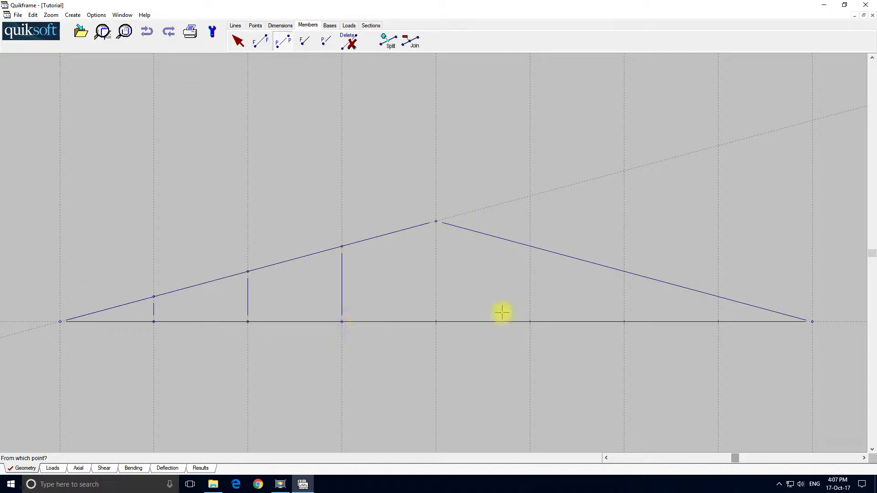
- Add pin-ended vertical members between rafter and bottom chord on the three grid lines right of the apex
{"action": "left_click", "coordinate": [533, 231]}
{"action": "left_click", "coordinate": [541, 320]}
{"action": "left_click", "coordinate": [612, 256]}
{"action": "left_click", "coordinate": [632, 331]}
{"action": "left_click", "coordinate": [719, 277]}
{"action": "left_click", "coordinate": [718, 335]}
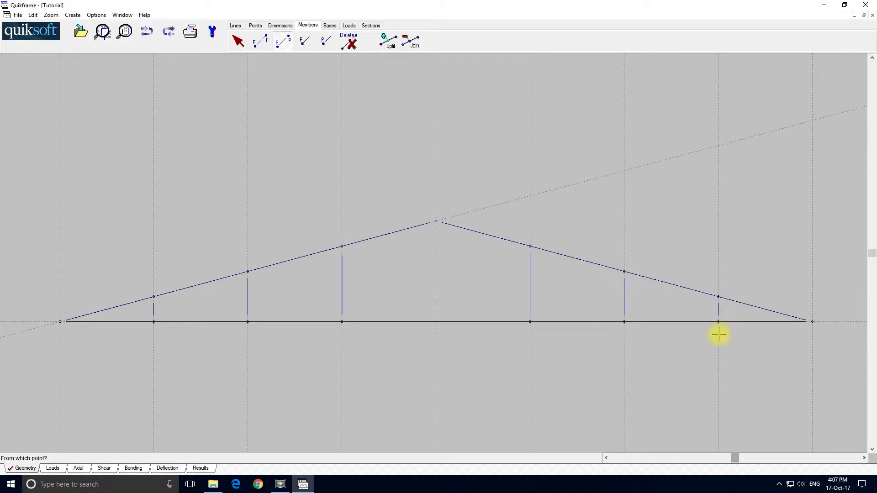
- Add three pin-ended diagonals in the left half, zigzagging from the first vertical's foot to the truss apex
{"action": "left_click", "coordinate": [151, 330]}
{"action": "left_click", "coordinate": [246, 271]}
{"action": "left_click", "coordinate": [247, 270]}
{"action": "left_click", "coordinate": [338, 327]}
{"action": "left_click", "coordinate": [347, 324]}
{"action": "left_click", "coordinate": [433, 223]}
- Add three pin-ended diagonals in the right half, zigzagging from the apex to the last vertical's foot
{"action": "left_click", "coordinate": [433, 223]}
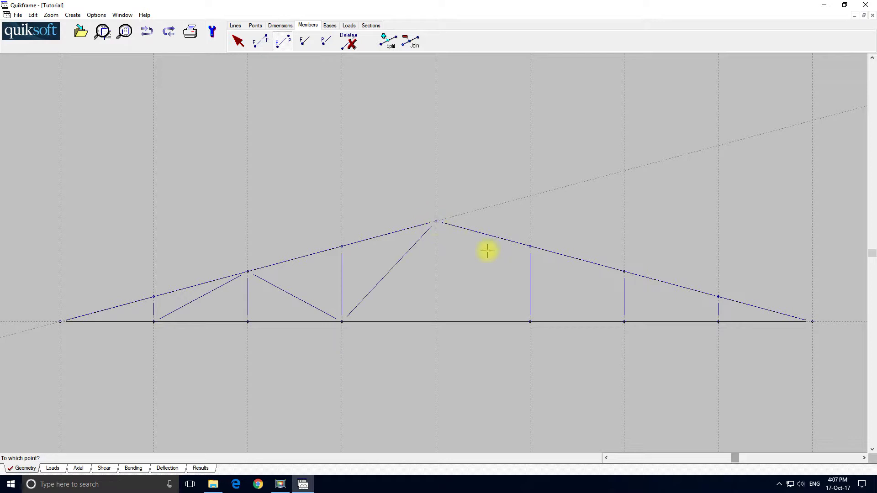
{"action": "left_click", "coordinate": [530, 323]}
{"action": "left_click", "coordinate": [531, 323]}
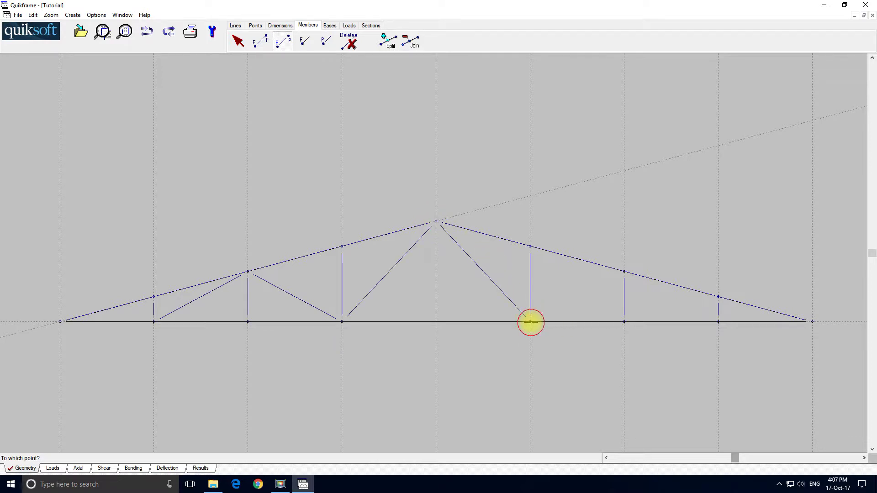
{"action": "left_click", "coordinate": [621, 272]}
{"action": "left_click", "coordinate": [621, 273]}
{"action": "left_click", "coordinate": [716, 322]}
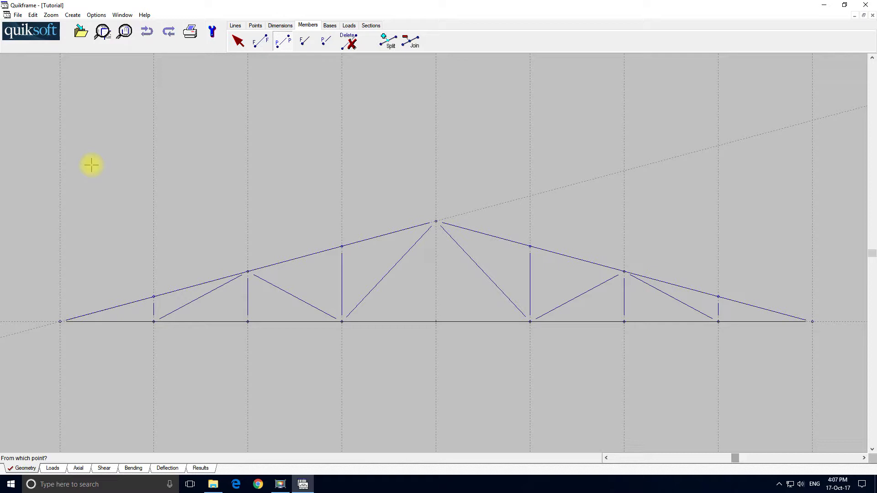
- Place vertical supports at both ends of the truss and a horizontal support at the apex
{"action": "left_click", "coordinate": [329, 25]}
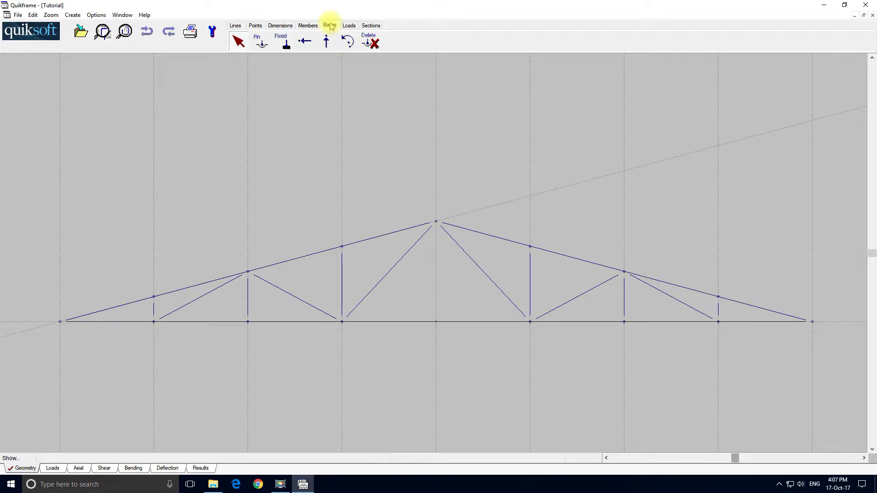
{"action": "left_click", "coordinate": [326, 41]}
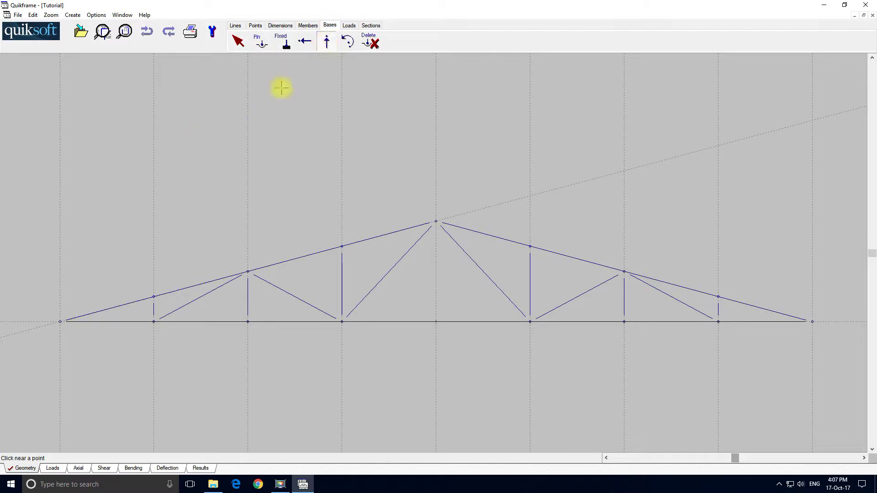
{"action": "left_click", "coordinate": [58, 336]}
{"action": "left_click", "coordinate": [812, 341]}
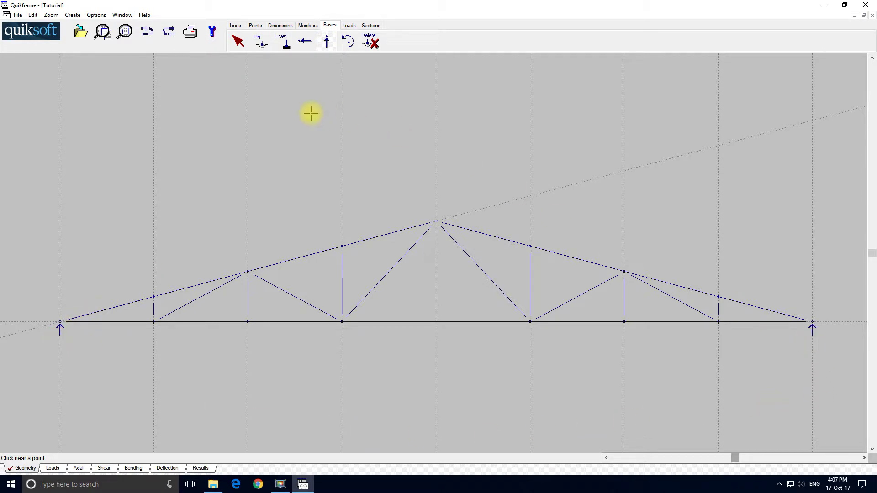
{"action": "left_click", "coordinate": [305, 41]}
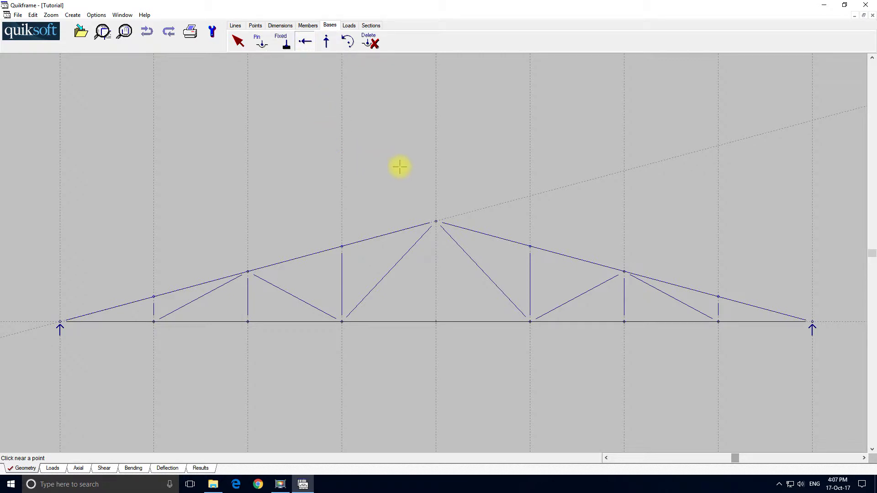
{"action": "left_click", "coordinate": [445, 214]}
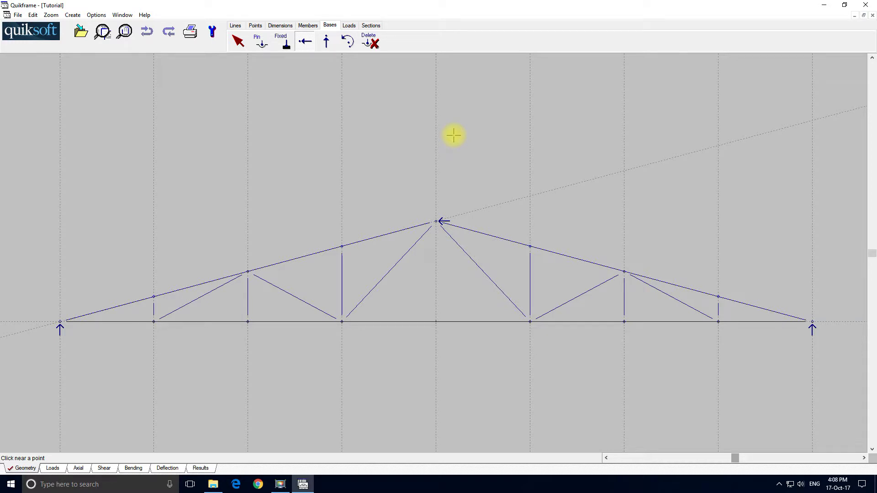
- Apply a 3 kN/m downward vertical uniform load to both rafters in the Permanent dead load case
{"action": "left_click", "coordinate": [350, 25]}
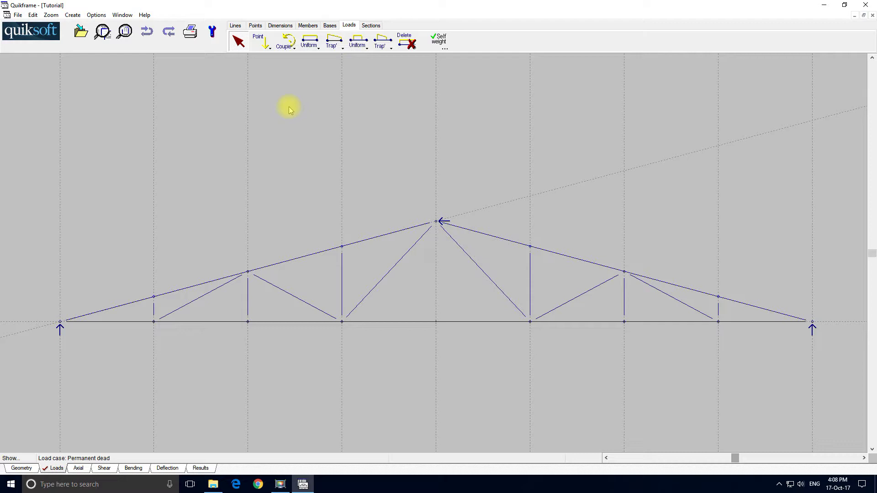
{"action": "left_click", "coordinate": [311, 42]}
{"action": "left_click", "coordinate": [316, 66]}
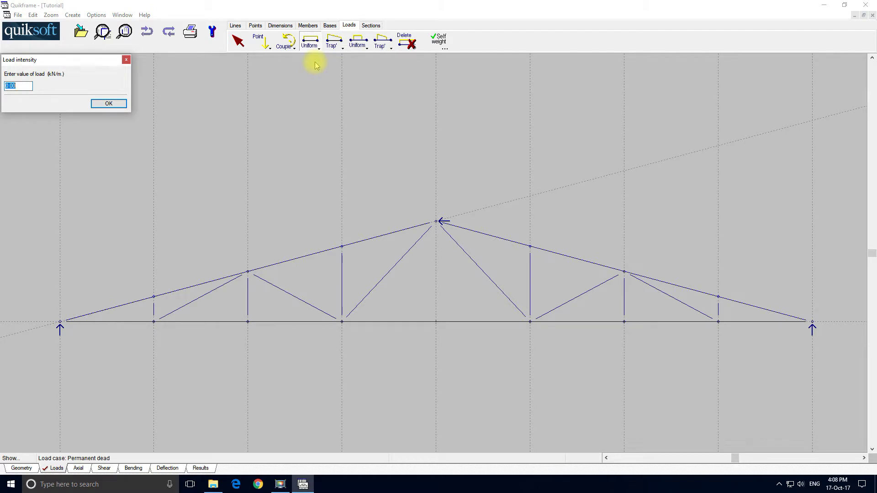
{"action": "type", "text": "3"}
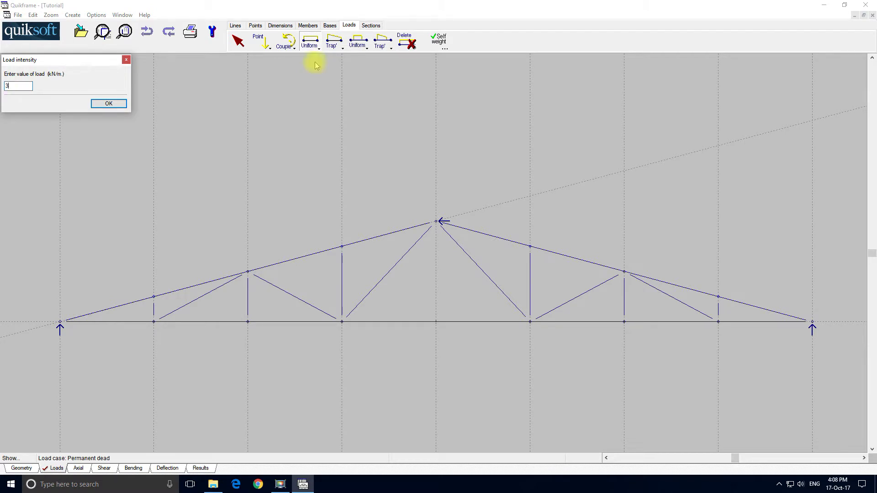
{"action": "left_click", "coordinate": [115, 106]}
{"action": "left_click", "coordinate": [293, 259]}
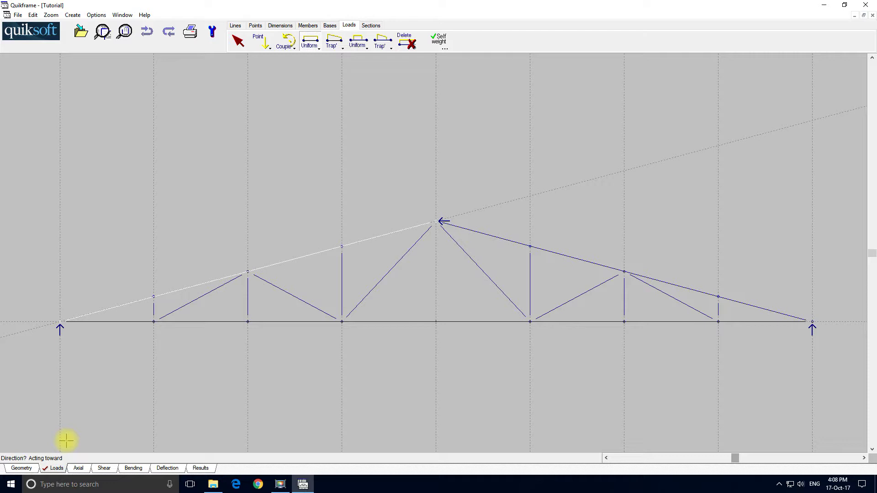
{"action": "left_click", "coordinate": [303, 368]}
{"action": "left_click", "coordinate": [602, 265]}
{"action": "left_click", "coordinate": [618, 368]}
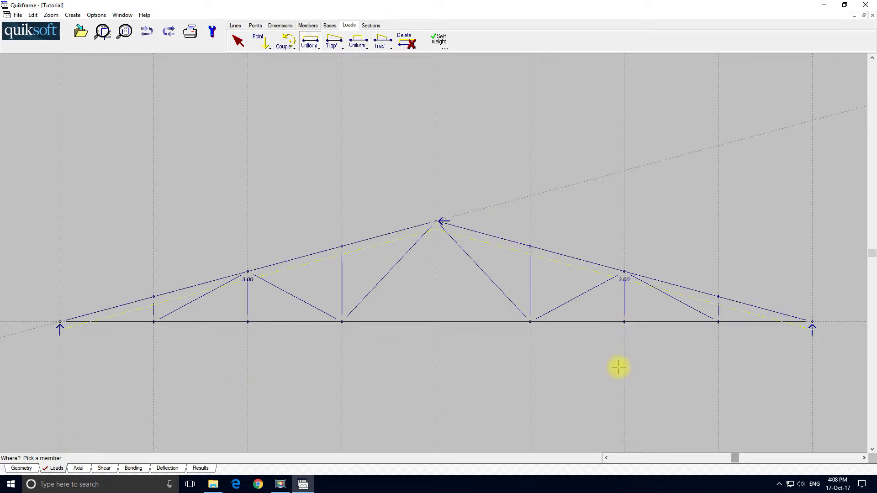
- Switch to the Removable dead load case and apply a 3 kN/m downward vertical uniform load to both rafters
{"action": "left_click", "coordinate": [96, 458]}
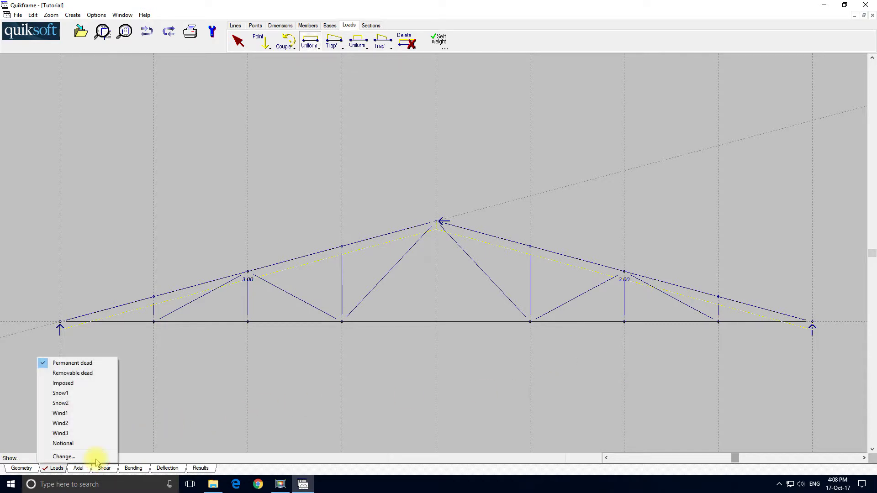
{"action": "left_click", "coordinate": [98, 375]}
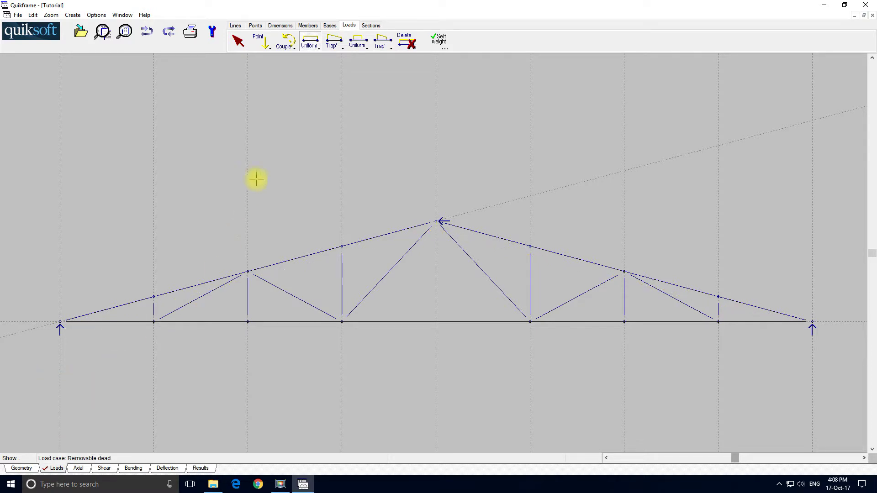
{"action": "left_click", "coordinate": [311, 44]}
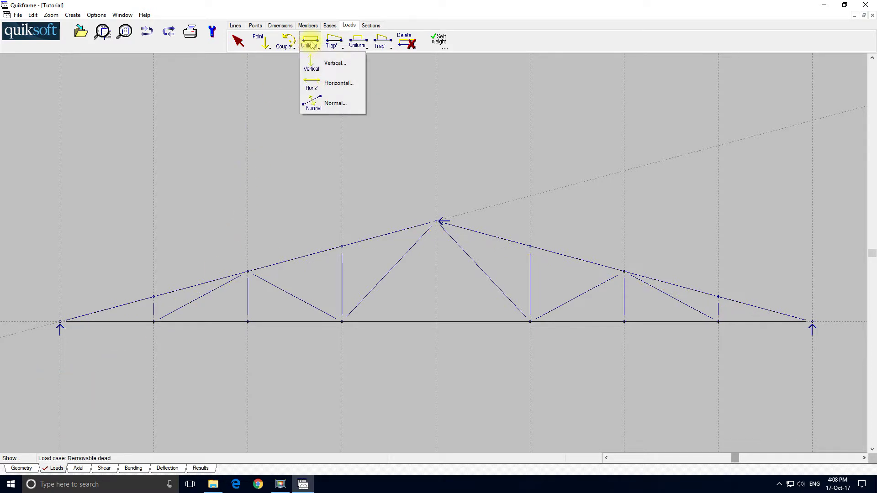
{"action": "left_click", "coordinate": [312, 66]}
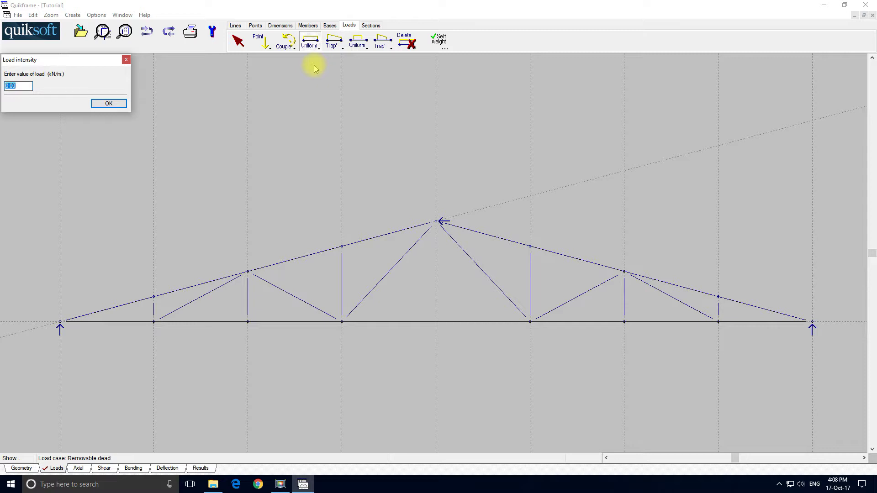
{"action": "type", "text": "3.00"}
{"action": "left_click", "coordinate": [109, 103]}
{"action": "left_click", "coordinate": [295, 254]}
{"action": "left_click", "coordinate": [309, 384]}
{"action": "left_click", "coordinate": [590, 260]}
{"action": "left_click", "coordinate": [608, 306]}
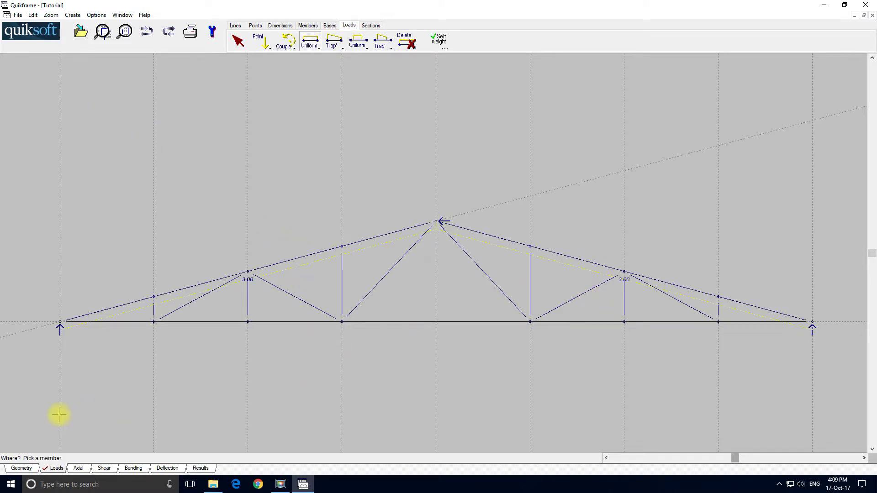
- Switch to the Imposed load case and apply a 4.5 kN/m downward vertical uniform load to both rafters
{"action": "left_click", "coordinate": [49, 465]}
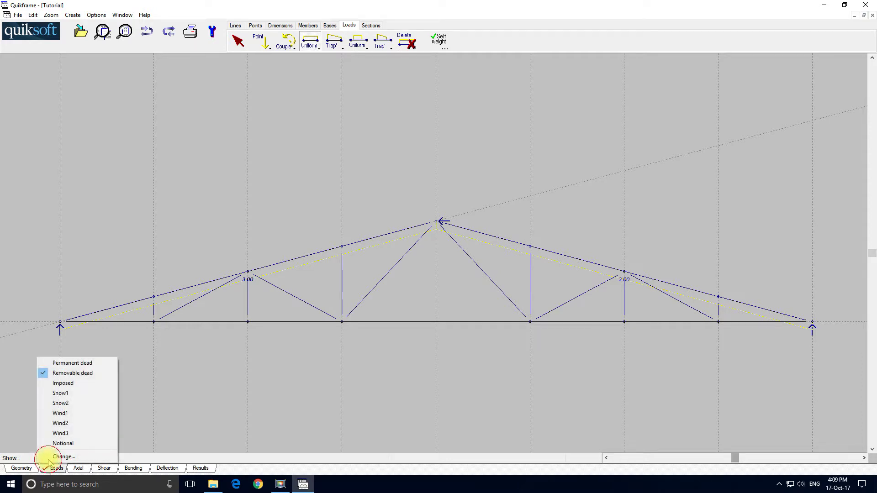
{"action": "left_click", "coordinate": [71, 383]}
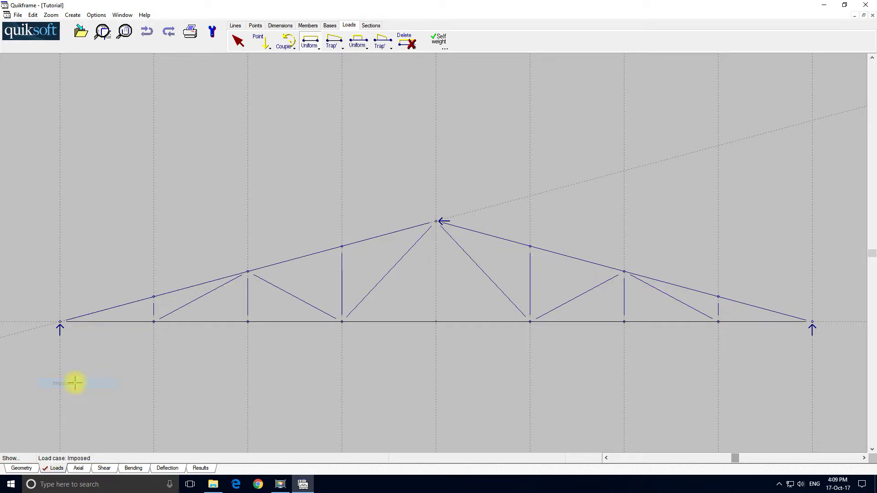
{"action": "left_click", "coordinate": [309, 42]}
{"action": "left_click", "coordinate": [318, 67]}
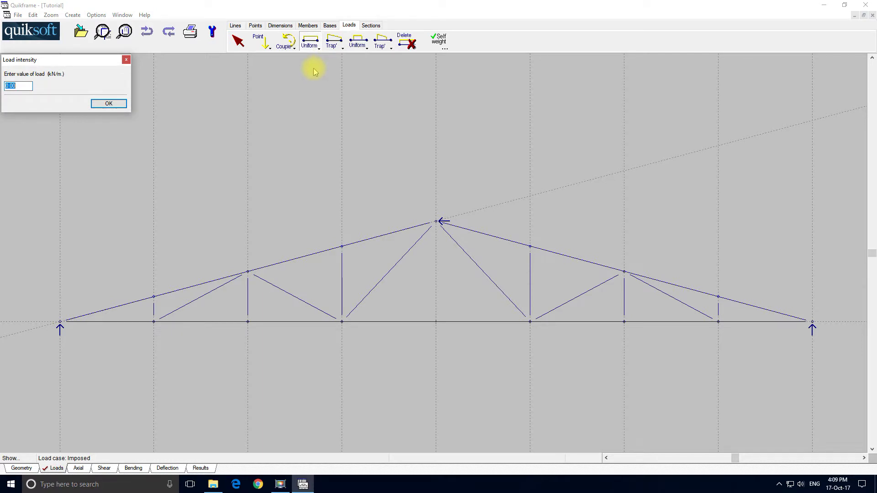
{"action": "type", "text": "4.5"}
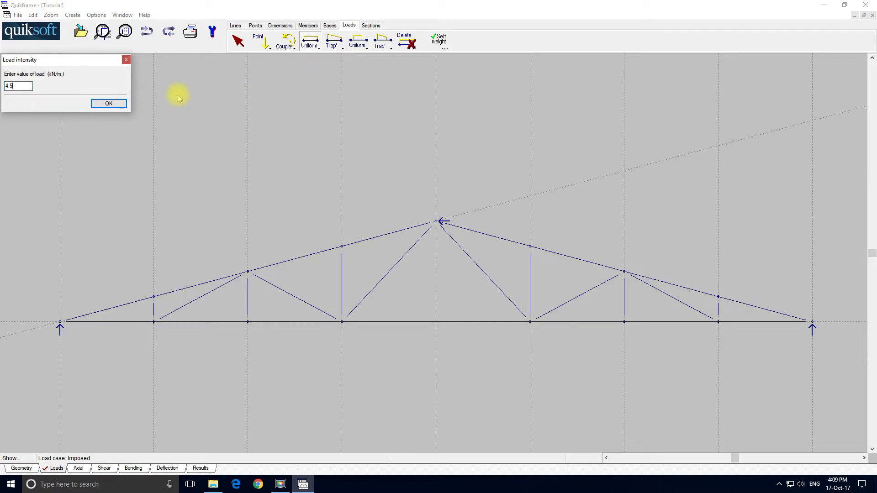
{"action": "left_click", "coordinate": [109, 103]}
{"action": "left_click", "coordinate": [294, 259]}
{"action": "left_click", "coordinate": [305, 381]}
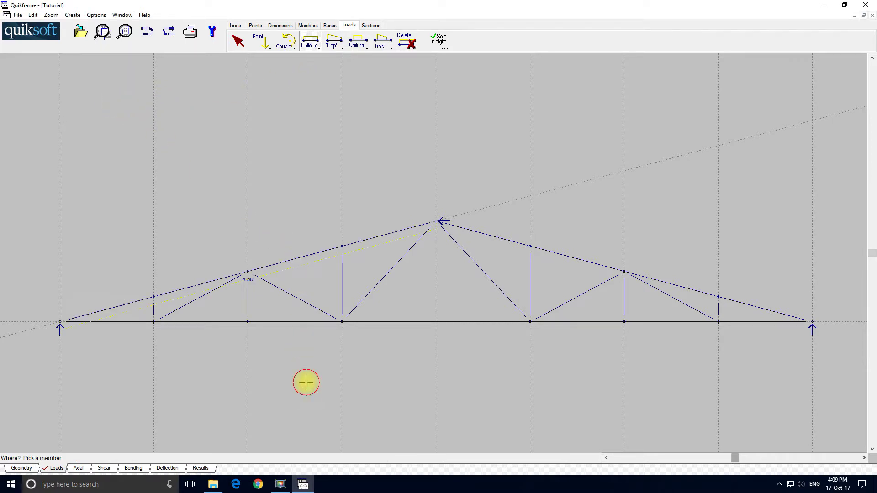
{"action": "left_click", "coordinate": [558, 253]}
{"action": "left_click", "coordinate": [563, 280]}
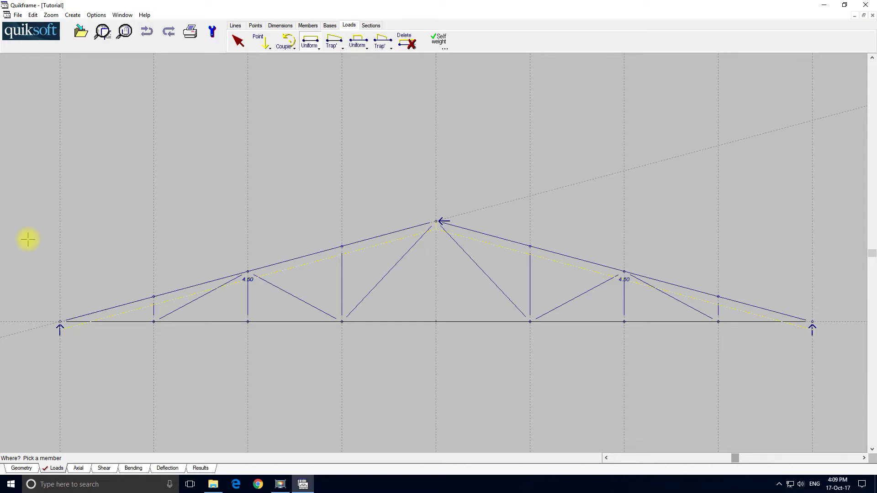
- Open the section group definitions and retitle the default group "Top boom"
{"action": "left_click", "coordinate": [370, 26]}
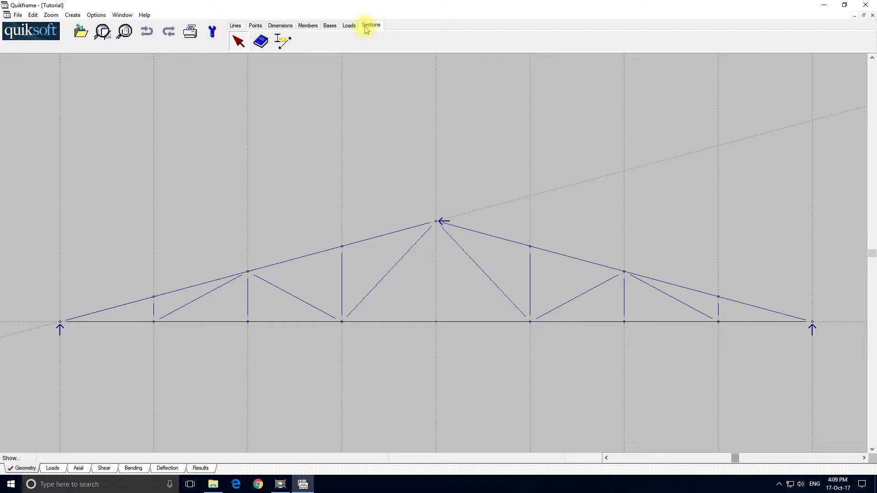
{"action": "left_click", "coordinate": [258, 47]}
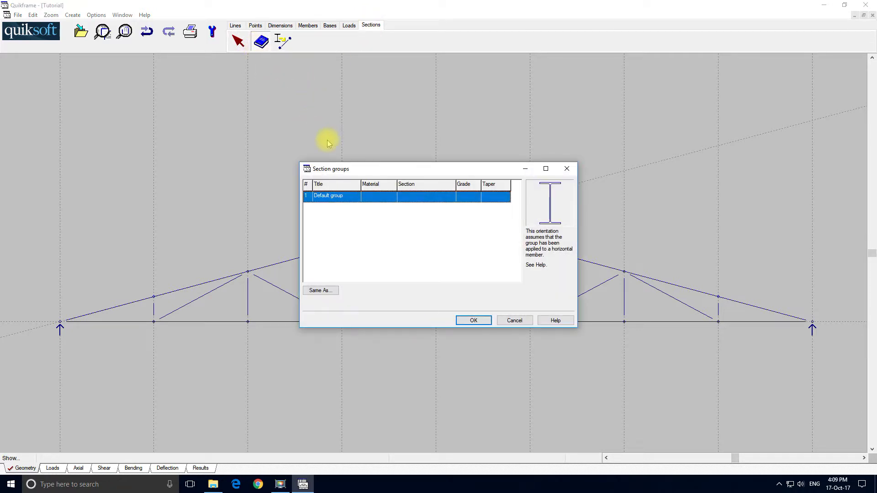
{"action": "left_click_drag", "start_coordinate": [352, 173], "coordinate": [325, 135]}
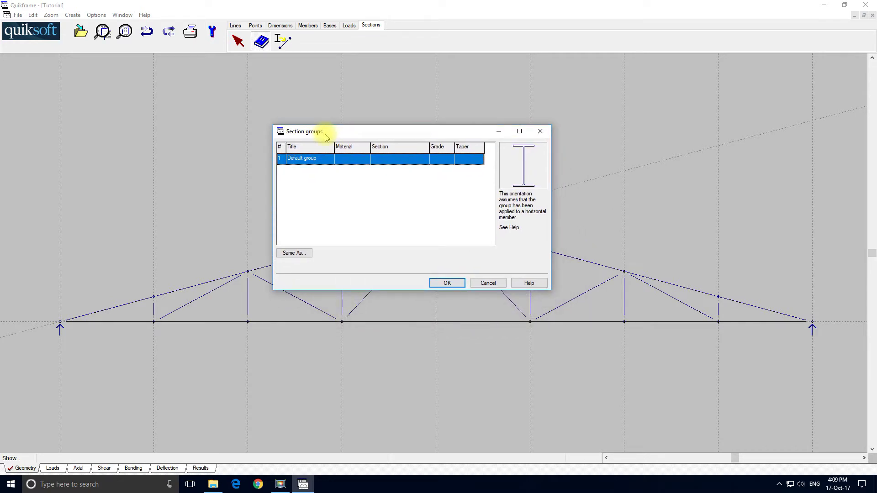
{"action": "right_click", "coordinate": [330, 163]}
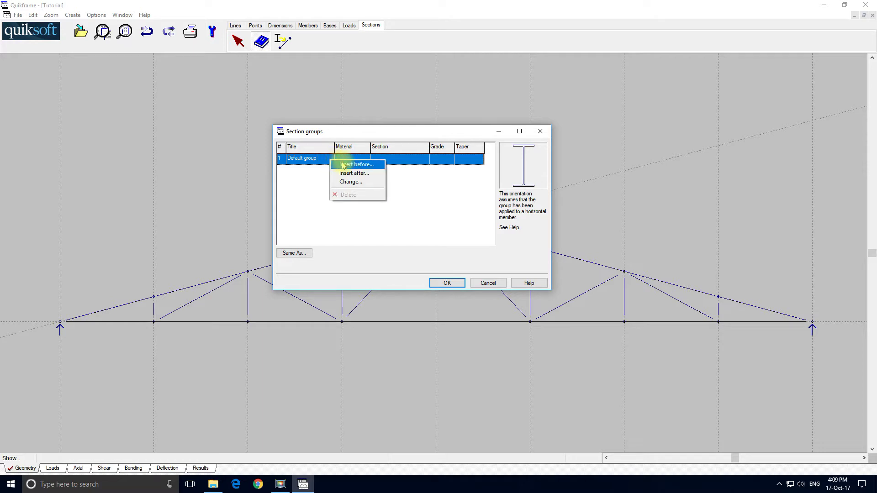
{"action": "left_click", "coordinate": [352, 182]}
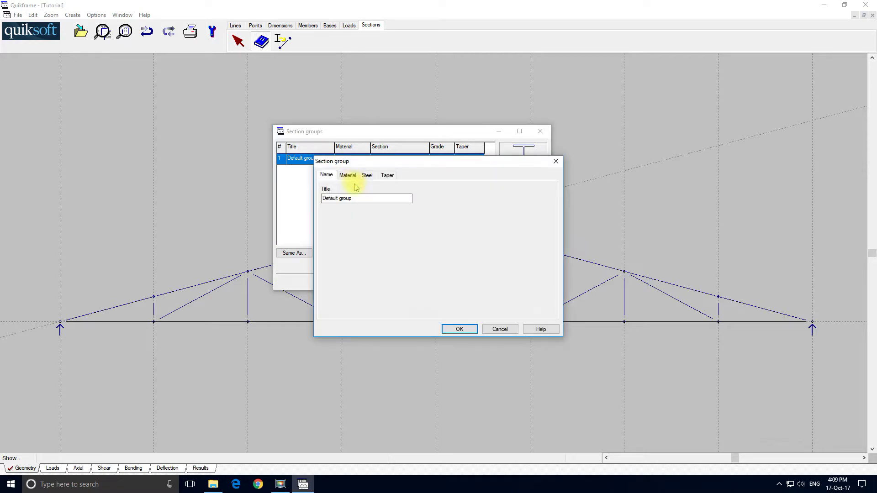
{"action": "left_click_drag", "start_coordinate": [362, 197], "coordinate": [335, 216]}
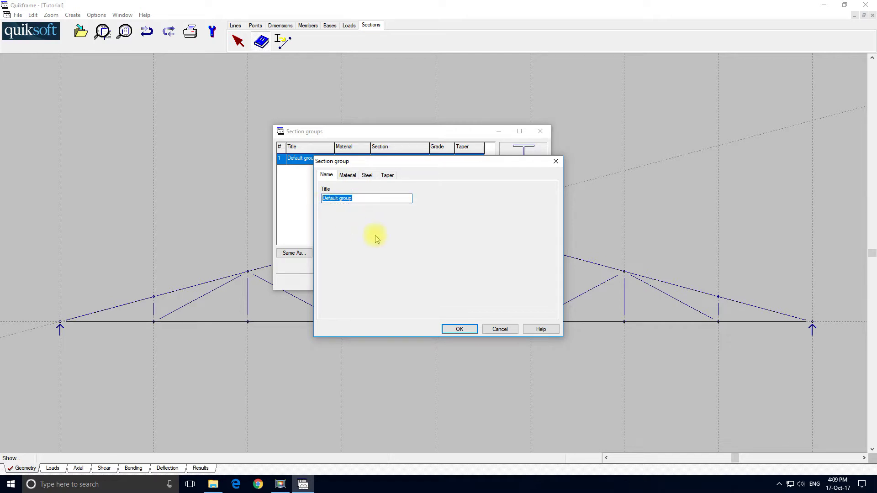
{"action": "type", "text": "Top boom"}
- Give the Top boom group a steel 203x203x46UC section in grade S355 and accept the group settings
{"action": "left_click", "coordinate": [349, 176]}
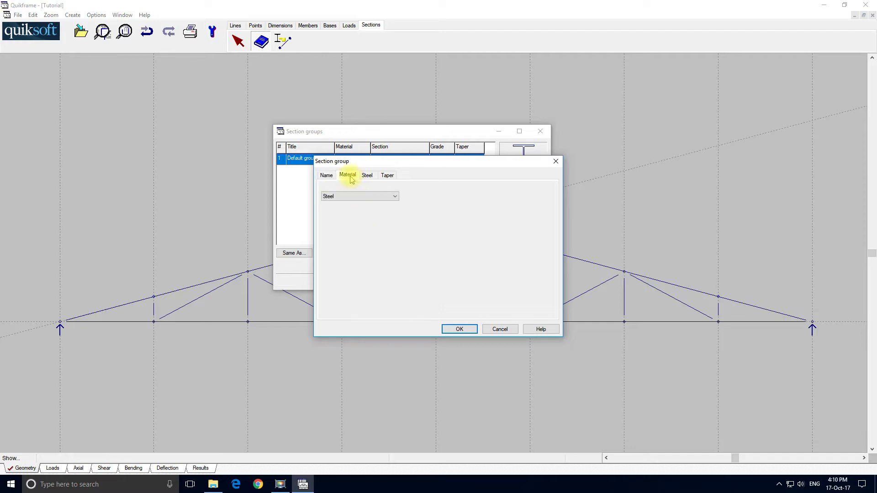
{"action": "left_click", "coordinate": [367, 176]}
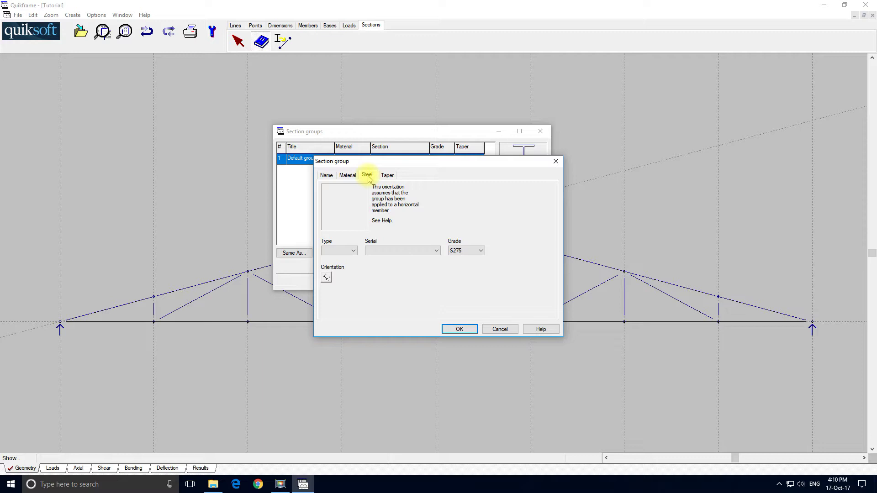
{"action": "left_click", "coordinate": [353, 250]}
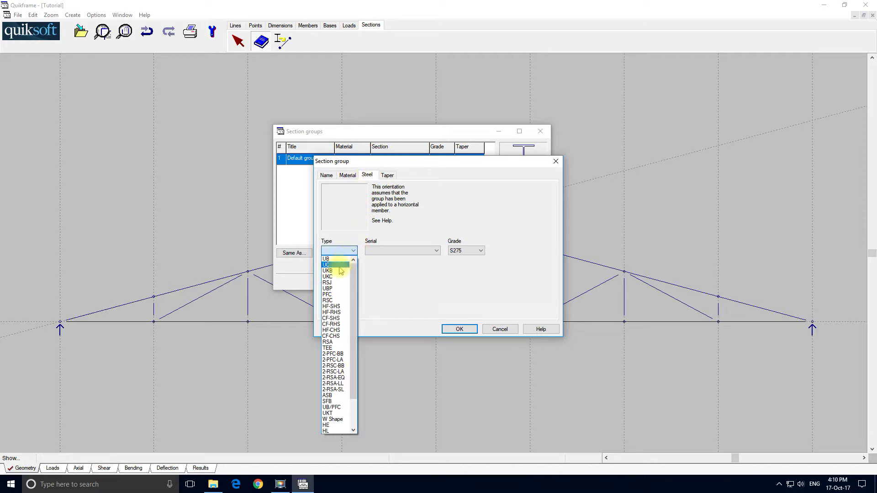
{"action": "left_click", "coordinate": [340, 266]}
{"action": "left_click", "coordinate": [409, 251]}
{"action": "left_click_drag", "start_coordinate": [437, 285], "coordinate": [436, 300]}
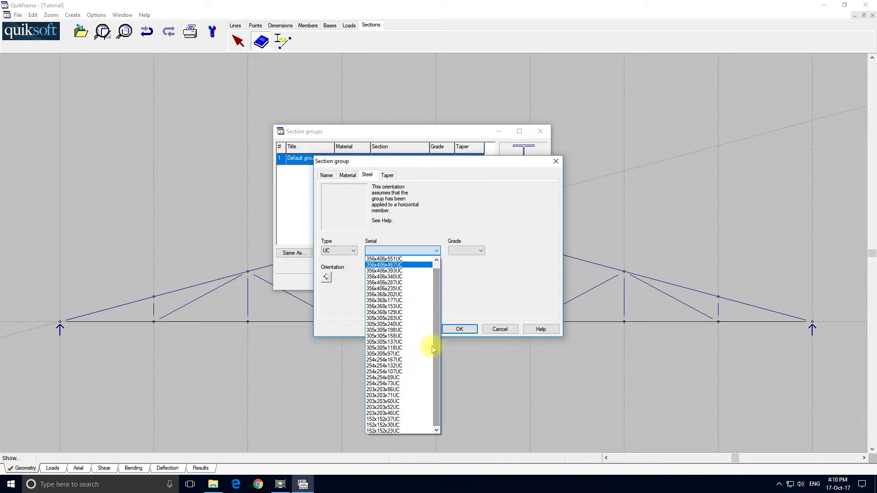
{"action": "left_click", "coordinate": [398, 413]}
{"action": "left_click", "coordinate": [465, 252]}
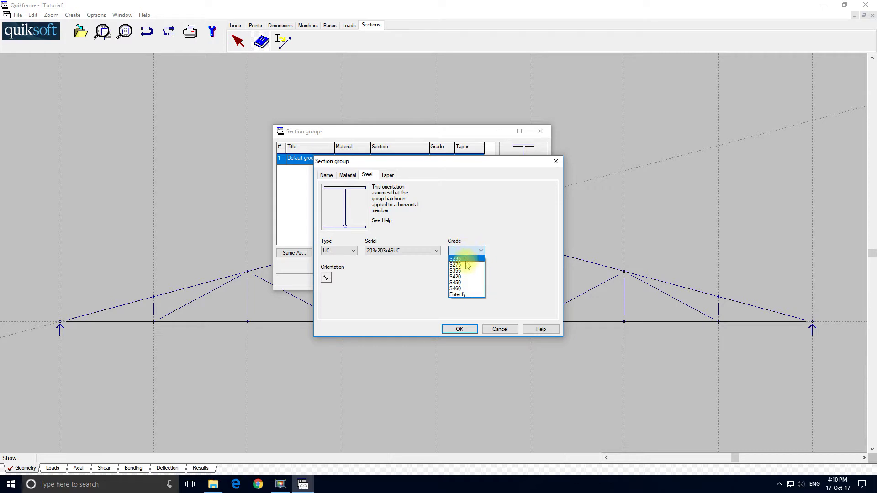
{"action": "left_click", "coordinate": [459, 270]}
{"action": "left_click", "coordinate": [460, 329]}
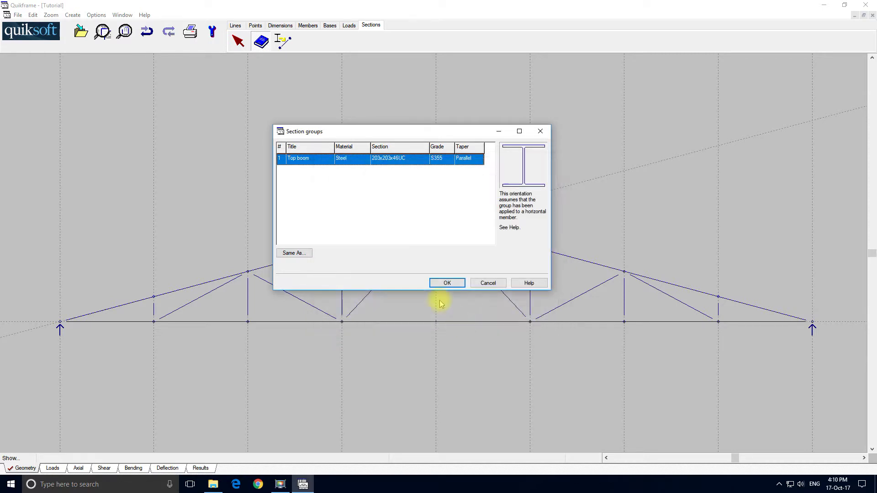
- Retitle the Top boom section group "Bottom boom", keeping its steel section and grade
{"action": "right_click", "coordinate": [360, 160]}
{"action": "left_click", "coordinate": [373, 178]}
{"action": "double_click", "coordinate": [328, 197]}
{"action": "type", "text": "Bo"}
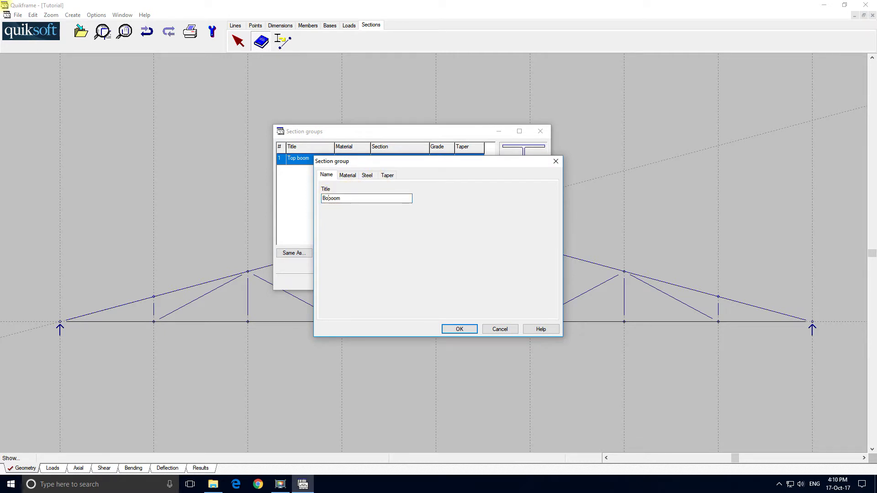
{"action": "type", "text": "ttom"}
{"action": "left_click", "coordinate": [355, 177]}
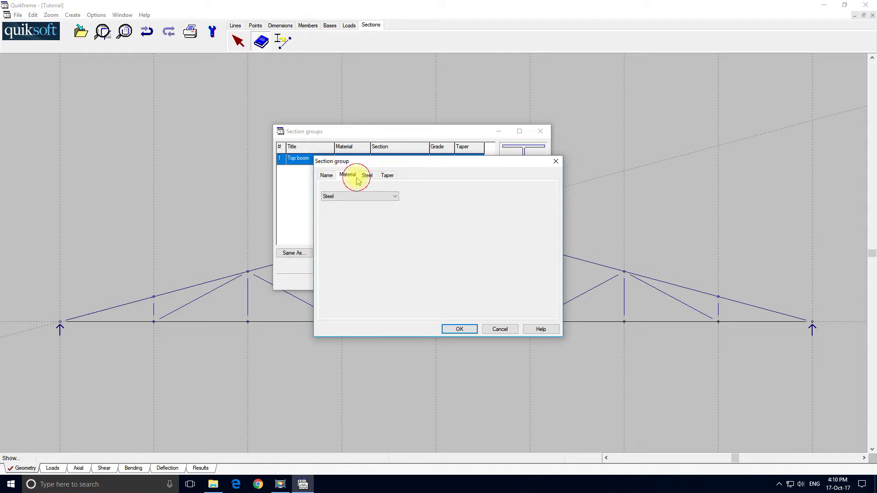
{"action": "left_click", "coordinate": [371, 177]}
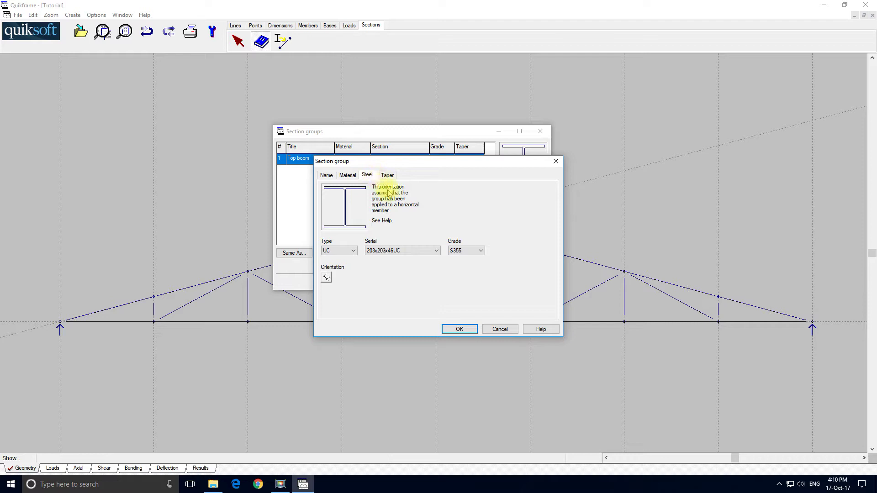
{"action": "left_click", "coordinate": [460, 328]}
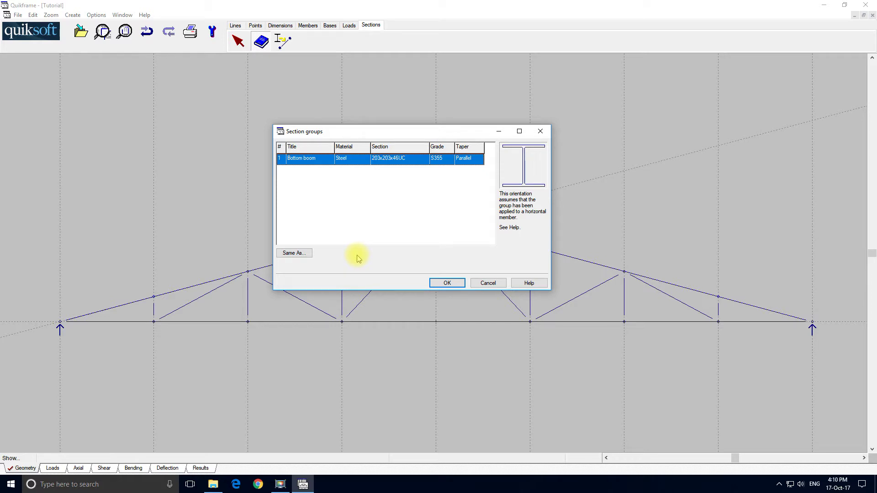
- Insert a section group titled "Top boom" before the Bottom boom group, with the same section properties
{"action": "right_click", "coordinate": [317, 163]}
{"action": "left_click", "coordinate": [326, 167]}
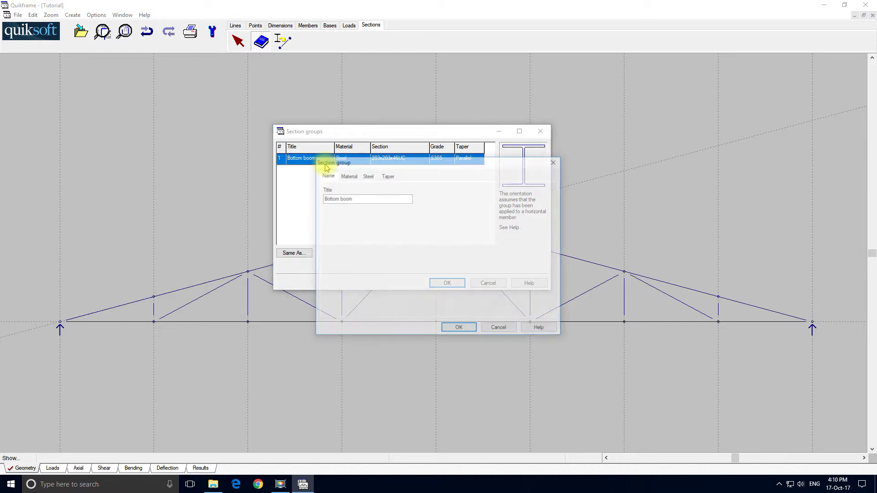
{"action": "double_click", "coordinate": [330, 198]}
{"action": "type", "text": "To"}
{"action": "type", "text": "p v"}
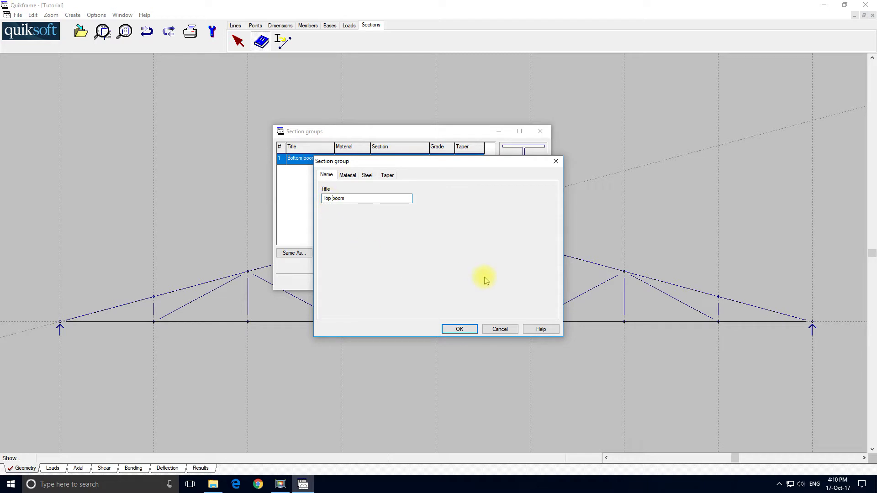
{"action": "left_click", "coordinate": [458, 329]}
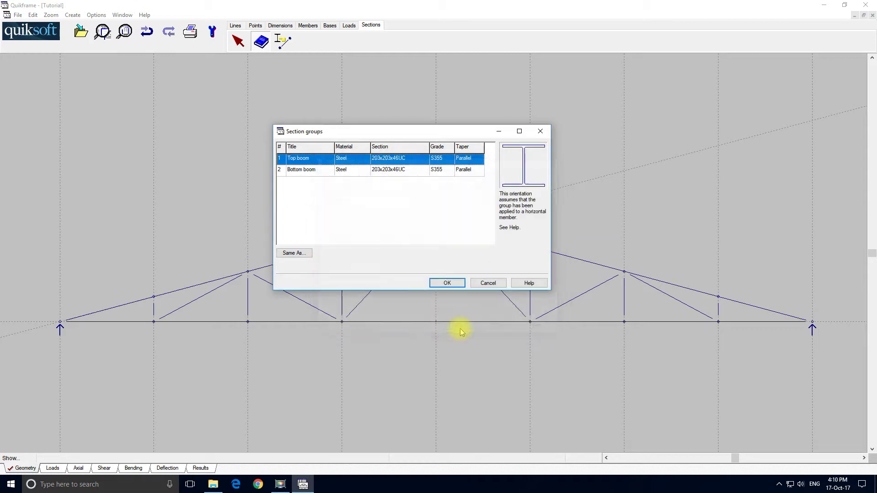
- Insert a section group titled "Internals" after the Bottom boom group, with the same section properties
{"action": "left_click", "coordinate": [339, 171]}
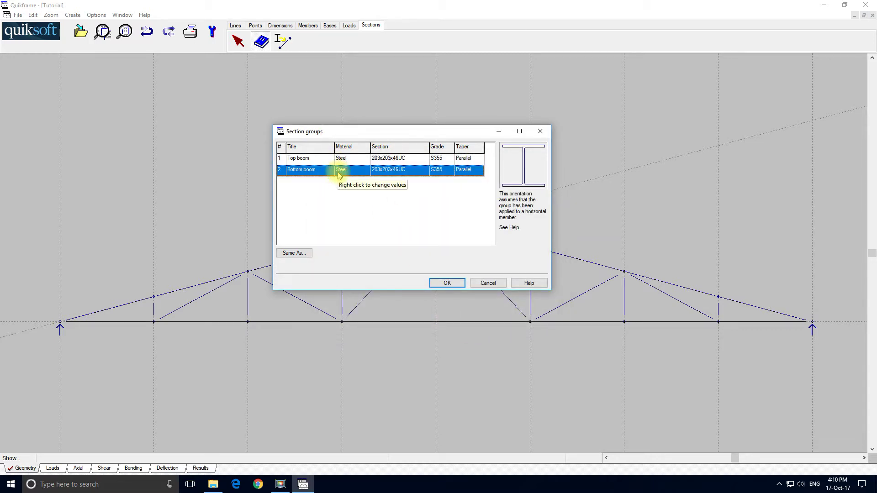
{"action": "right_click", "coordinate": [338, 176]}
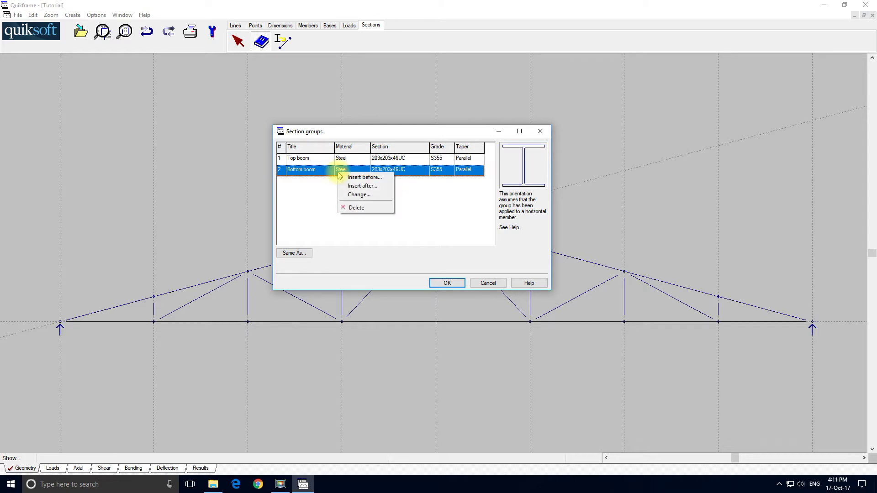
{"action": "left_click", "coordinate": [349, 194]}
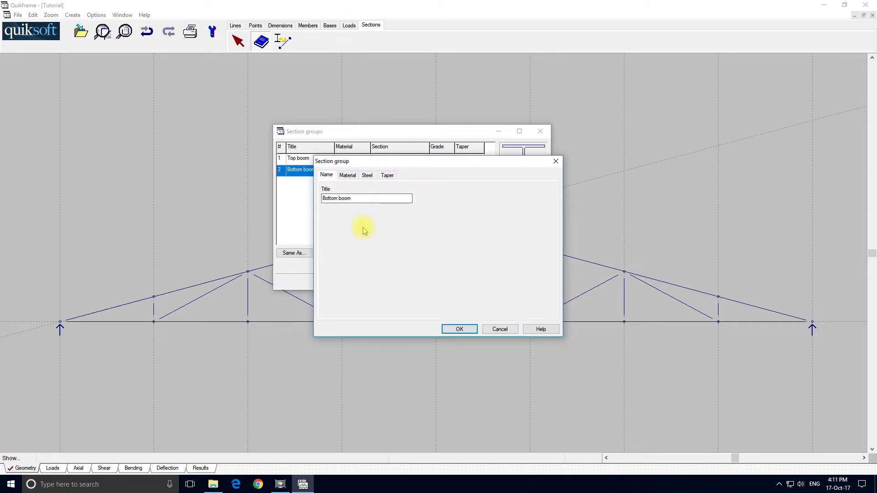
{"action": "left_click_drag", "start_coordinate": [364, 197], "coordinate": [310, 205]}
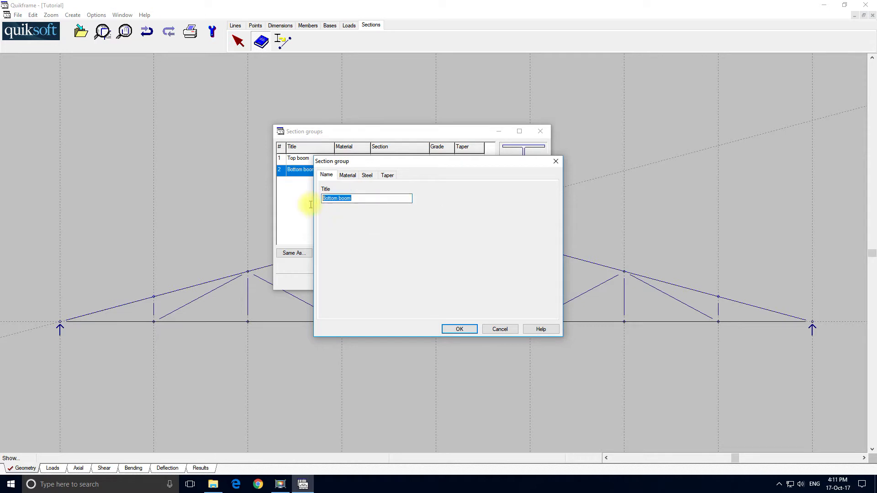
{"action": "type", "text": "Internals"}
{"action": "left_click", "coordinate": [459, 329]}
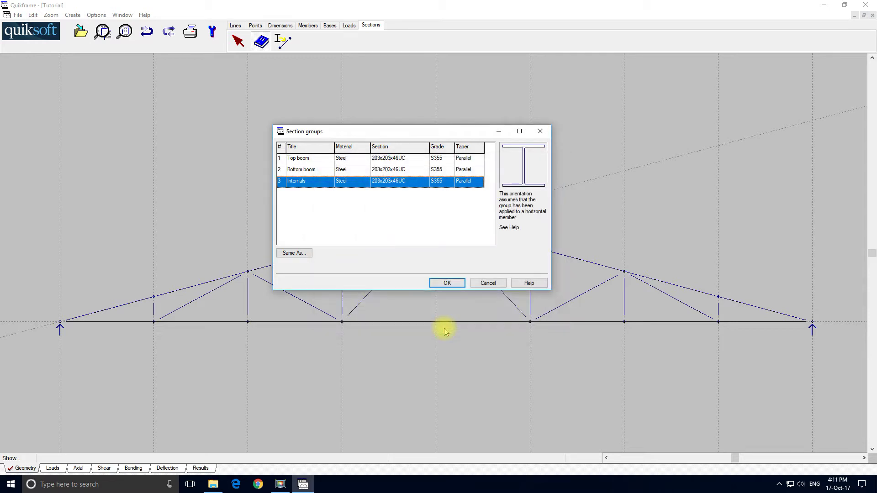
- Change the Internals group to a 100x100x5.0 CF-SHS section in grade S355 and accept the section group list
{"action": "right_click", "coordinate": [362, 182]}
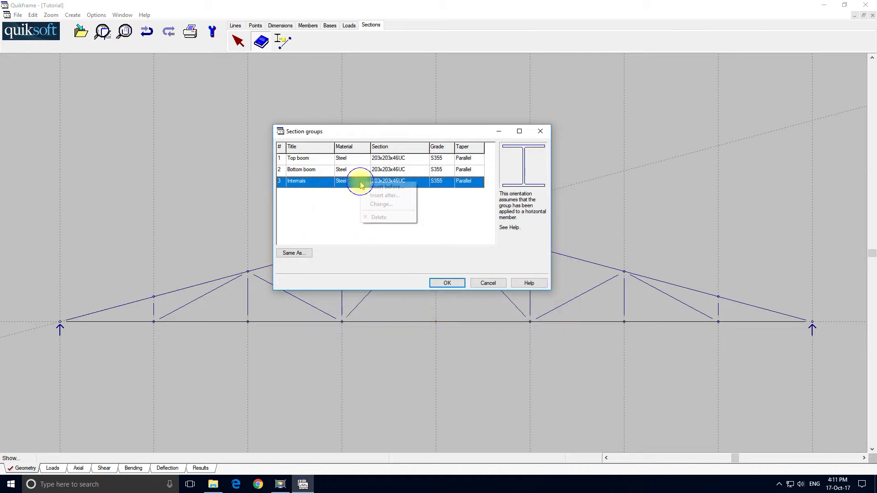
{"action": "left_click", "coordinate": [387, 205]}
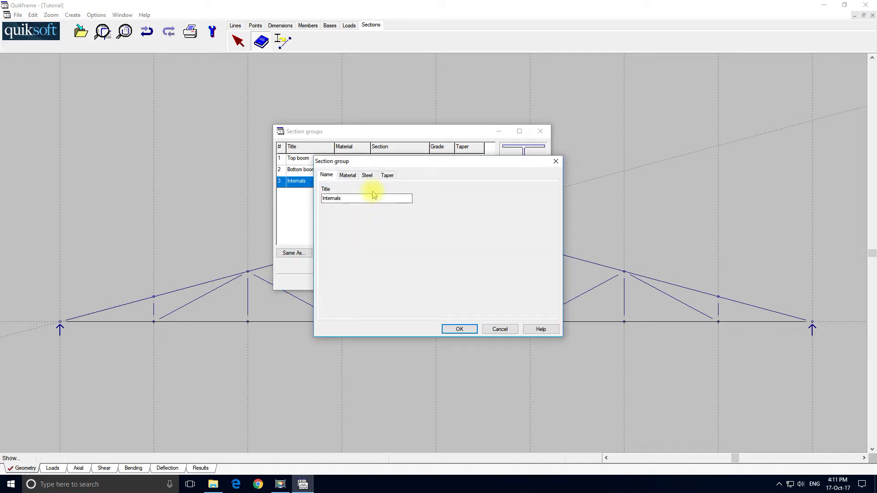
{"action": "left_click", "coordinate": [367, 176]}
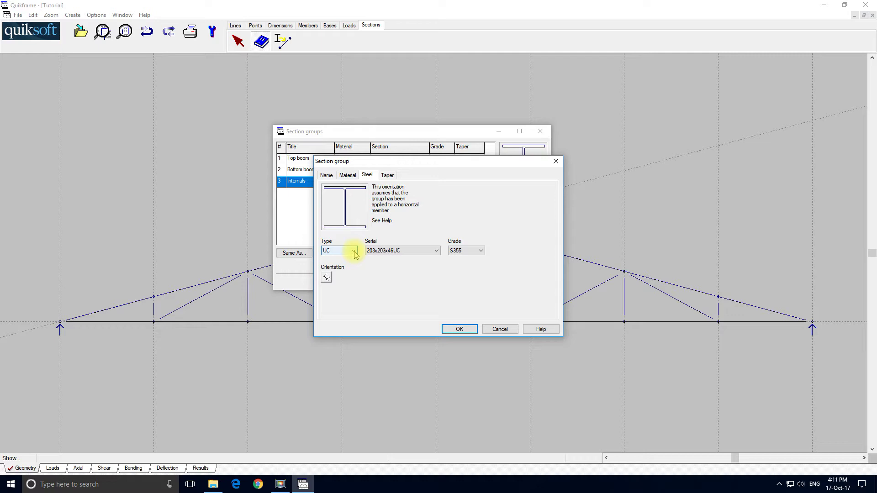
{"action": "left_click", "coordinate": [354, 250]}
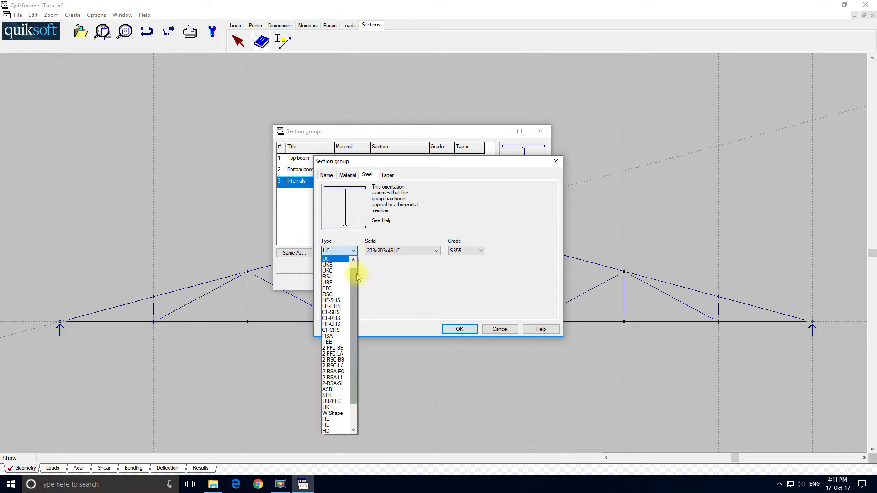
{"action": "left_click", "coordinate": [333, 313]}
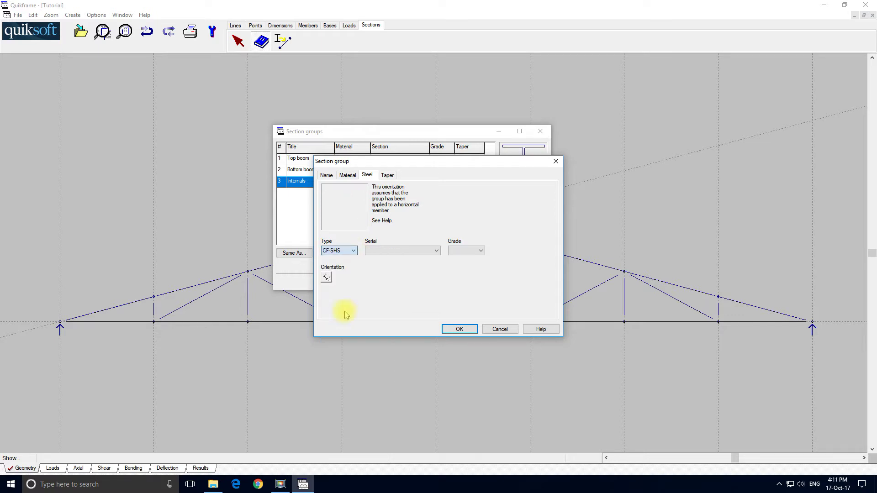
{"action": "left_click", "coordinate": [422, 254]}
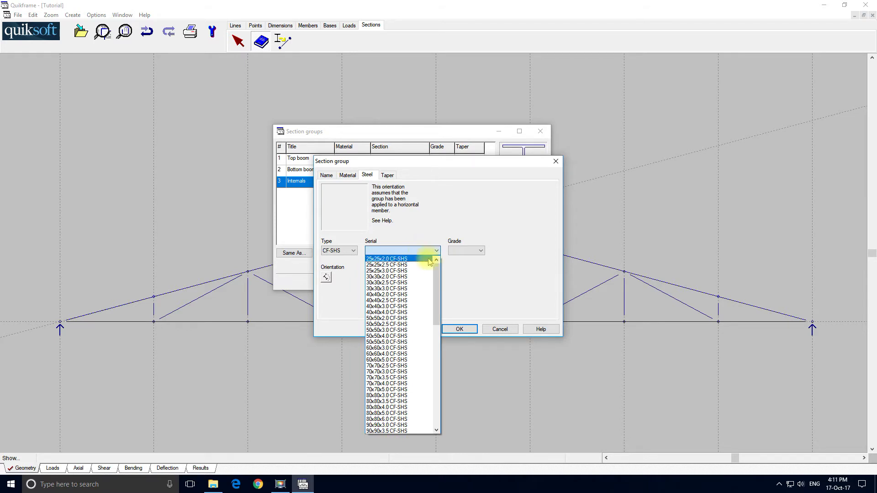
{"action": "left_click_drag", "start_coordinate": [435, 270], "coordinate": [438, 320]}
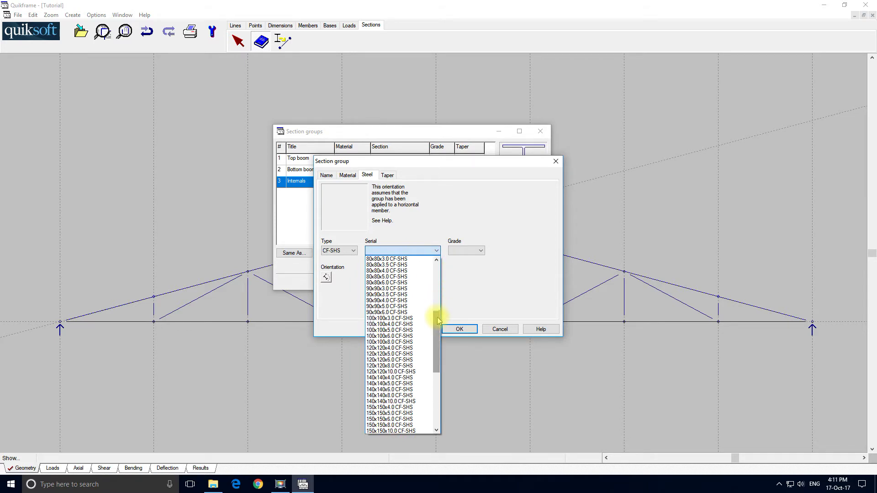
{"action": "left_click", "coordinate": [413, 330]}
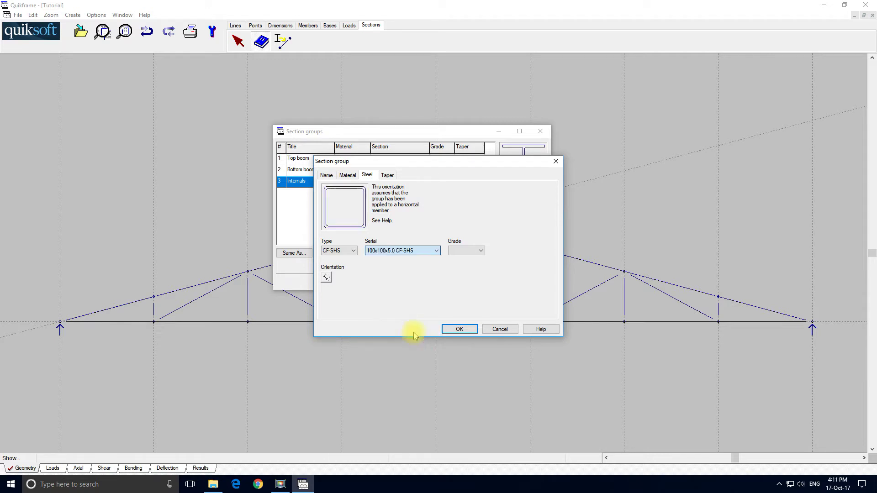
{"action": "left_click", "coordinate": [457, 251]}
{"action": "left_click", "coordinate": [459, 270]}
{"action": "left_click", "coordinate": [461, 329]}
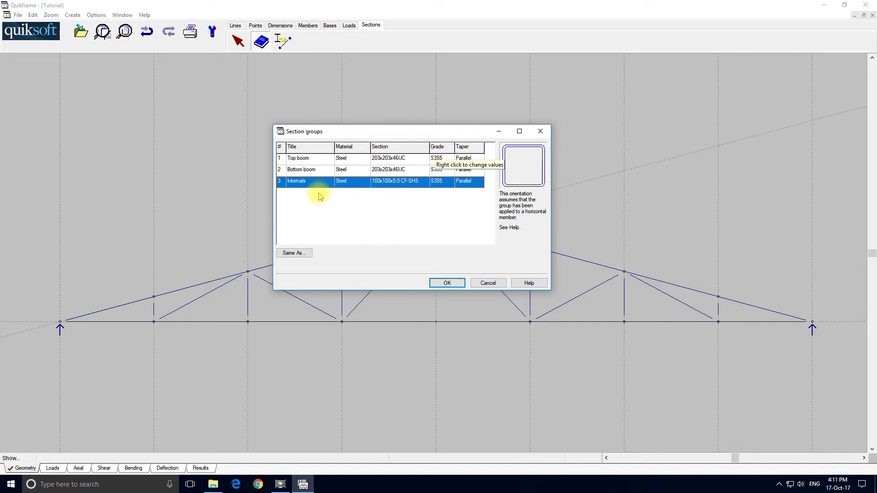
{"action": "left_click", "coordinate": [446, 283]}
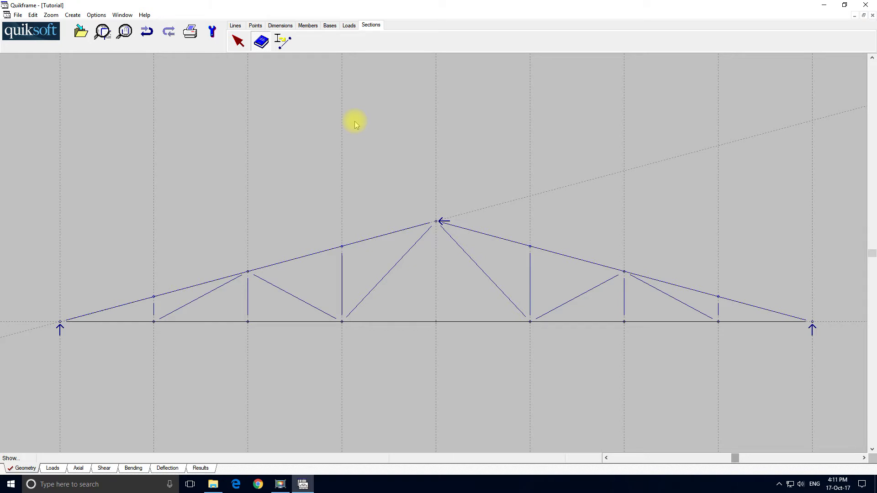
- Assign the Top boom section group to both sloping top boom members of the truss
{"action": "left_click", "coordinate": [280, 43]}
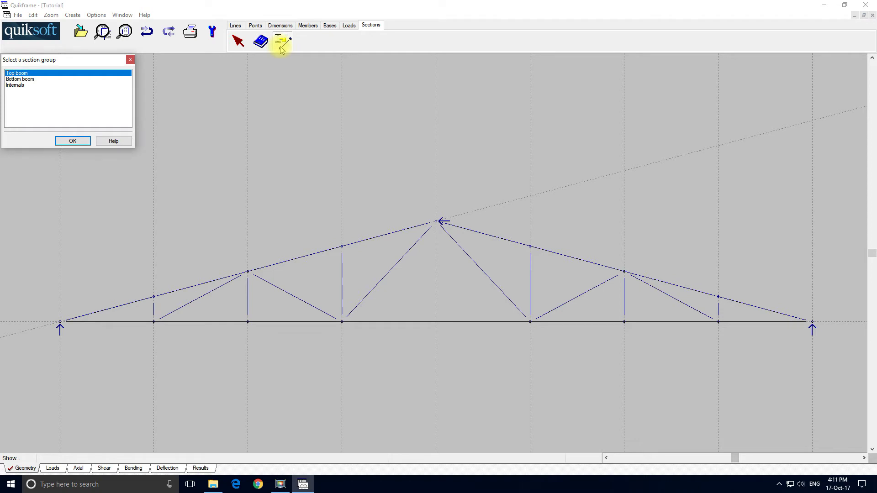
{"action": "left_click", "coordinate": [73, 140]}
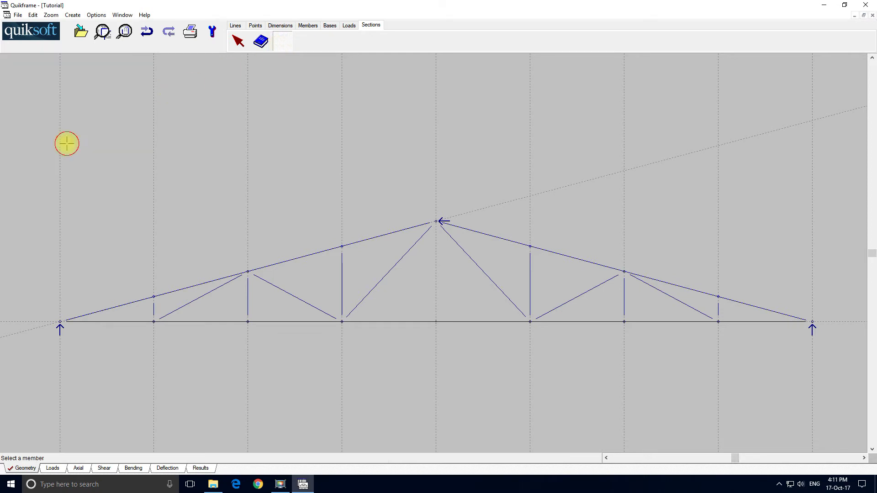
{"action": "left_click", "coordinate": [212, 280]}
{"action": "left_click", "coordinate": [489, 231]}
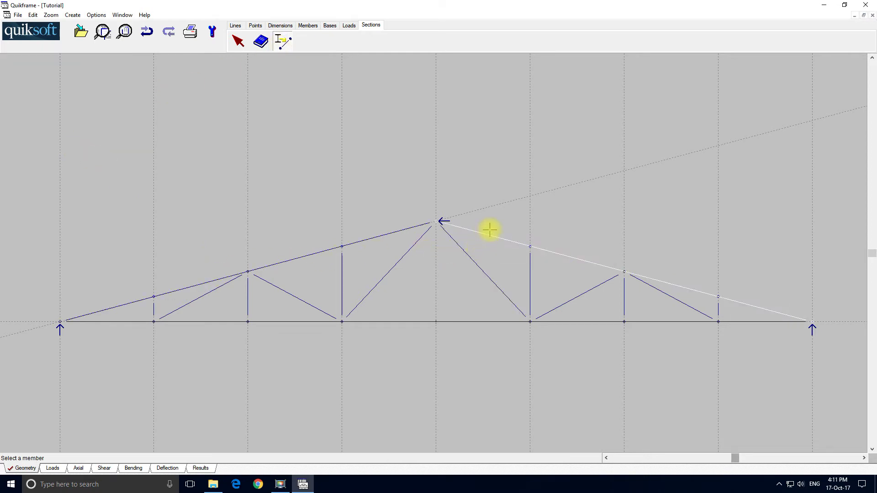
- Assign the Bottom boom section group to the horizontal bottom member and choose the Internals group for assignment
{"action": "left_click", "coordinate": [282, 44]}
{"action": "double_click", "coordinate": [19, 85]}
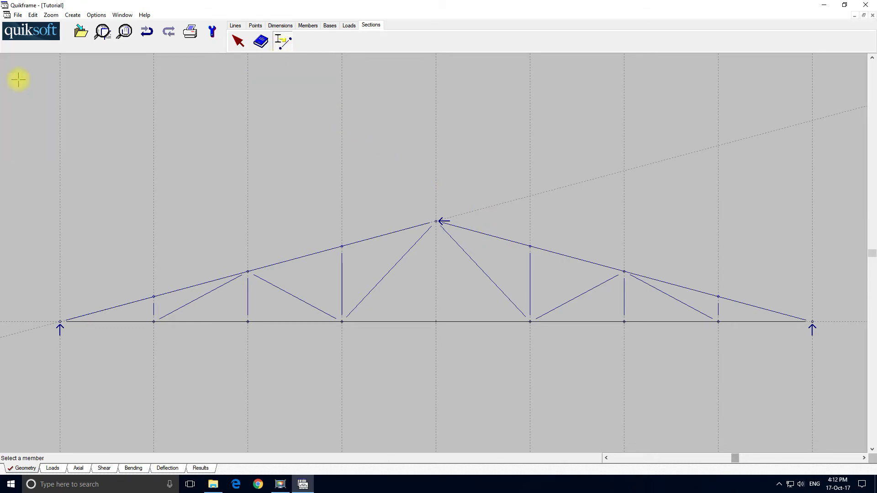
{"action": "left_click", "coordinate": [224, 325]}
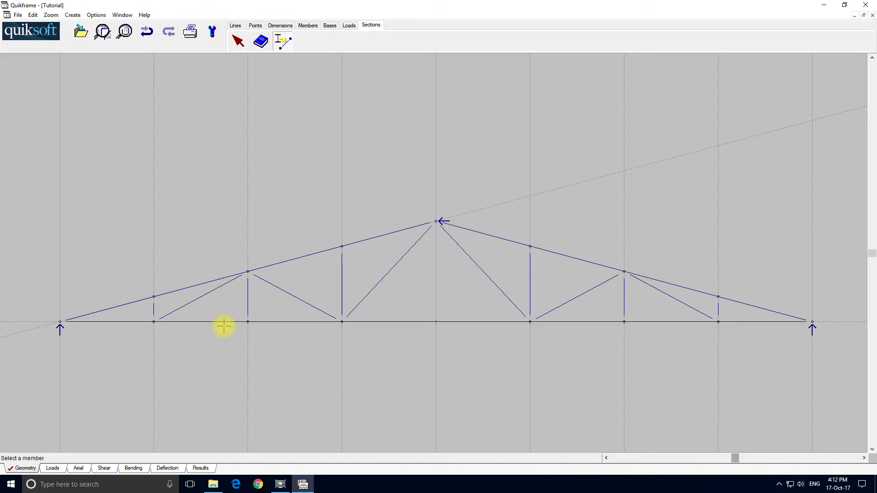
{"action": "left_click", "coordinate": [276, 41]}
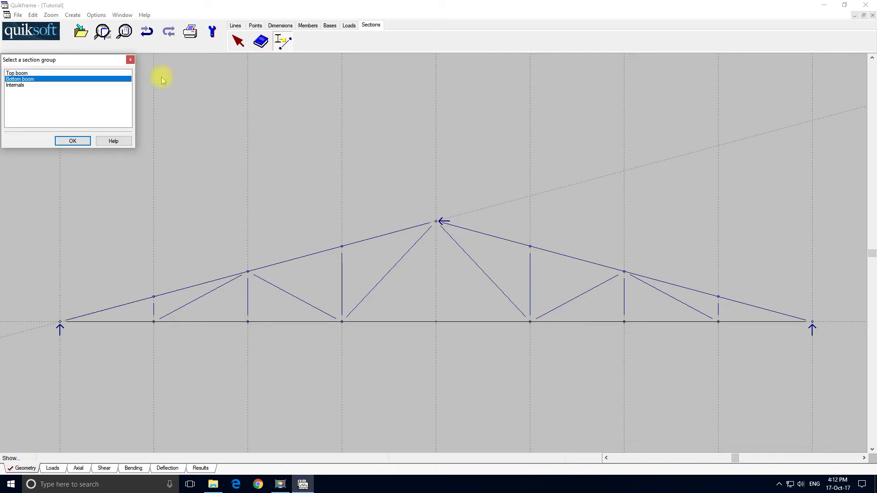
{"action": "double_click", "coordinate": [15, 86]}
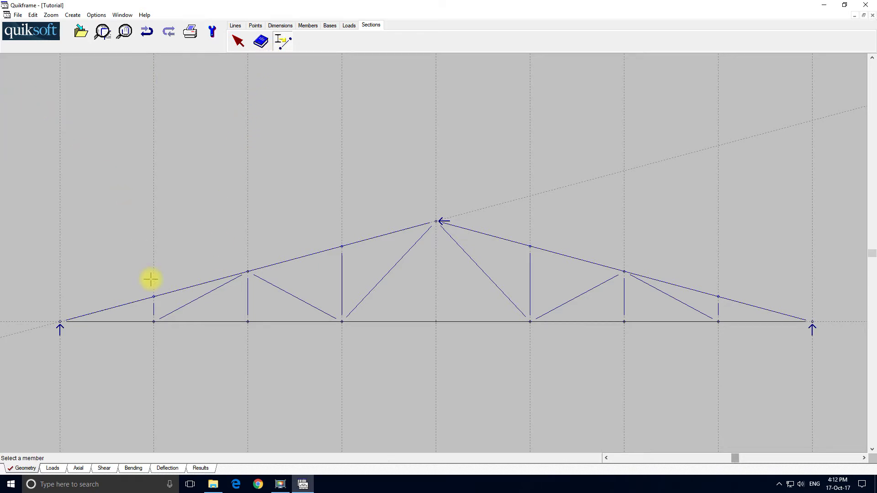
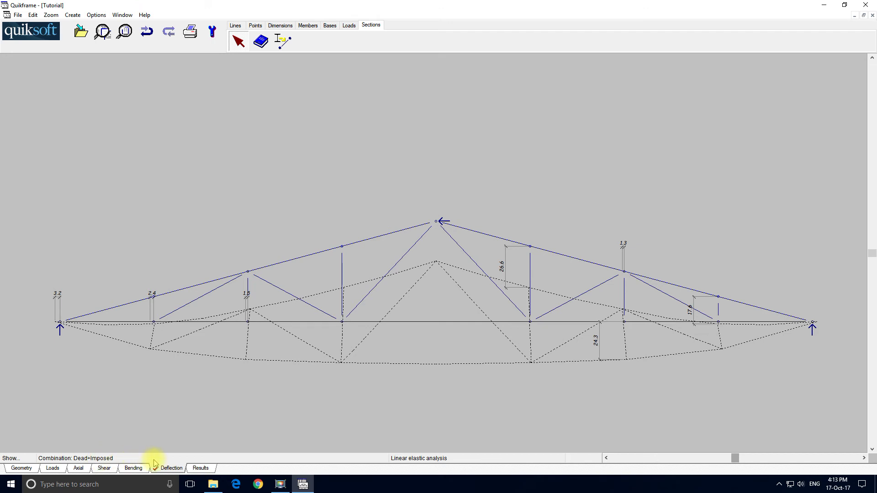
- Review the axial, shear, bending and deflection diagrams for the Dead+Imposed combination and the printed results pages
{"action": "left_click", "coordinate": [64, 458]}
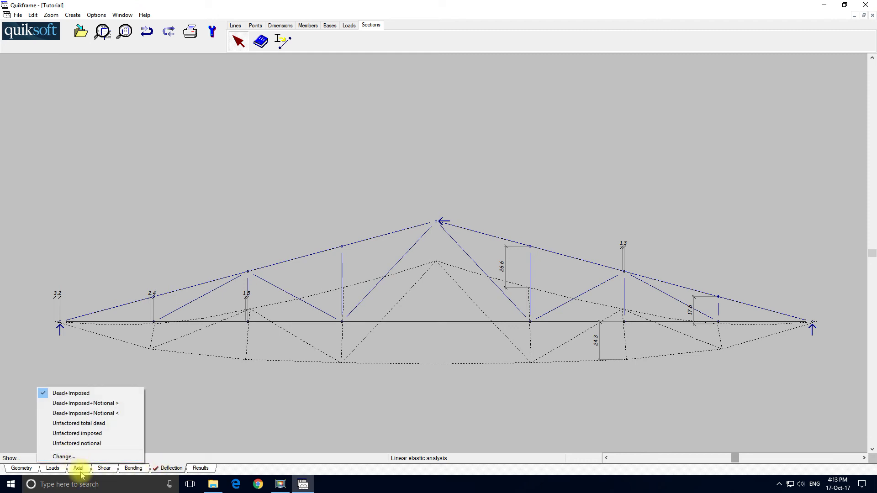
{"action": "left_click", "coordinate": [75, 469]}
{"action": "left_click", "coordinate": [108, 468]}
{"action": "left_click", "coordinate": [132, 468]}
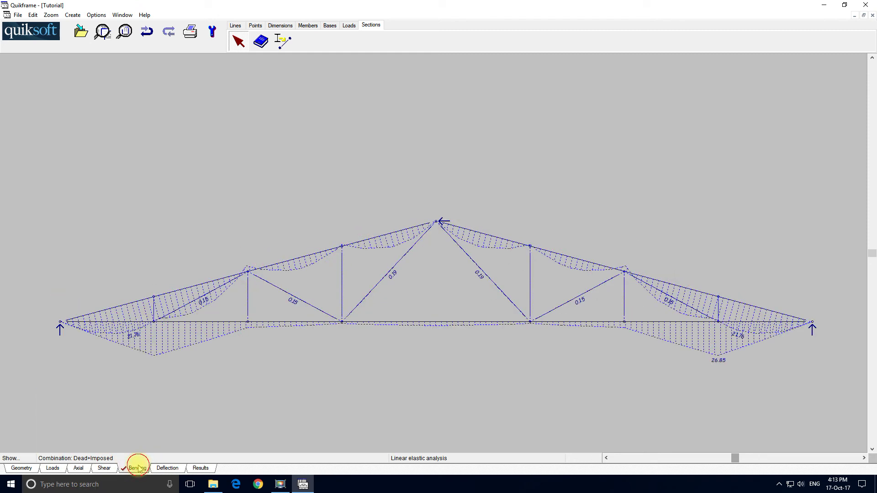
{"action": "left_click", "coordinate": [167, 468]}
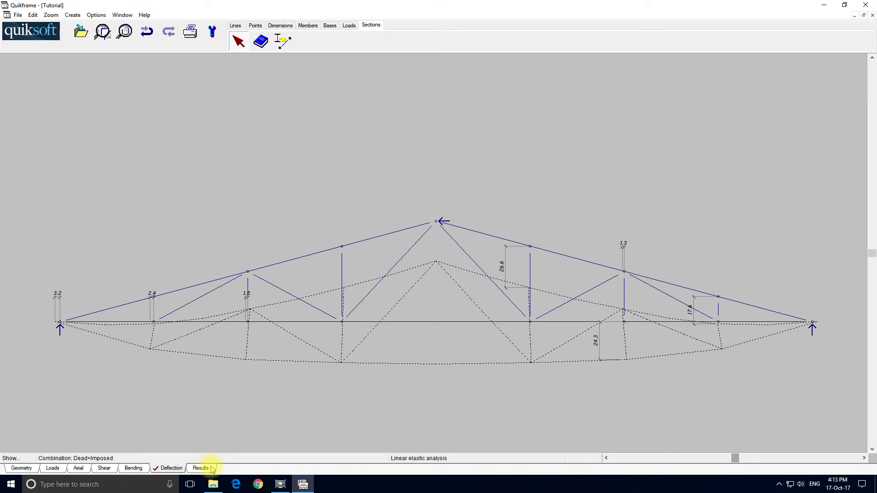
{"action": "left_click", "coordinate": [211, 469]}
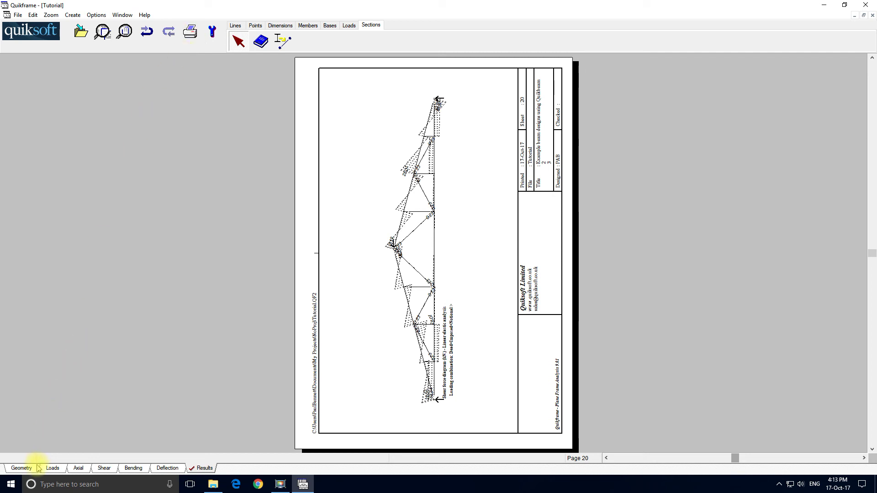
- Dimension the left top boom's length on the geometry view, from the left support to the apex
{"action": "left_click", "coordinate": [22, 468]}
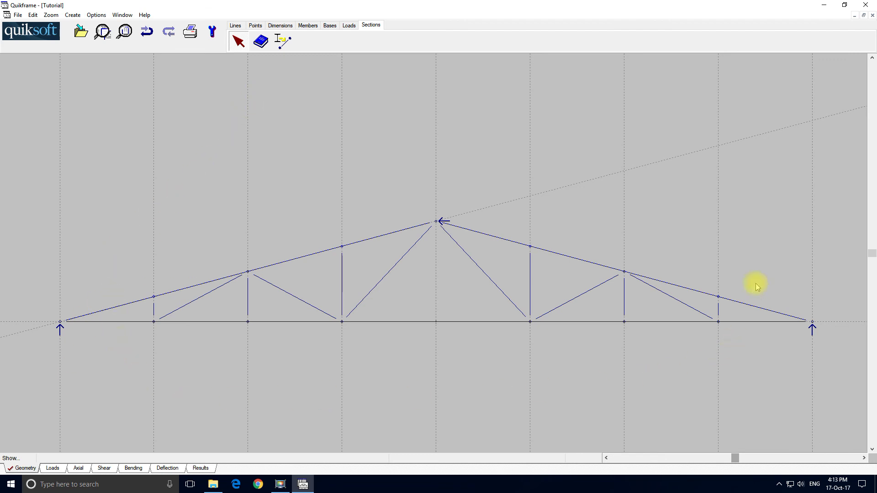
{"action": "left_click", "coordinate": [280, 26]}
{"action": "left_click", "coordinate": [260, 42]}
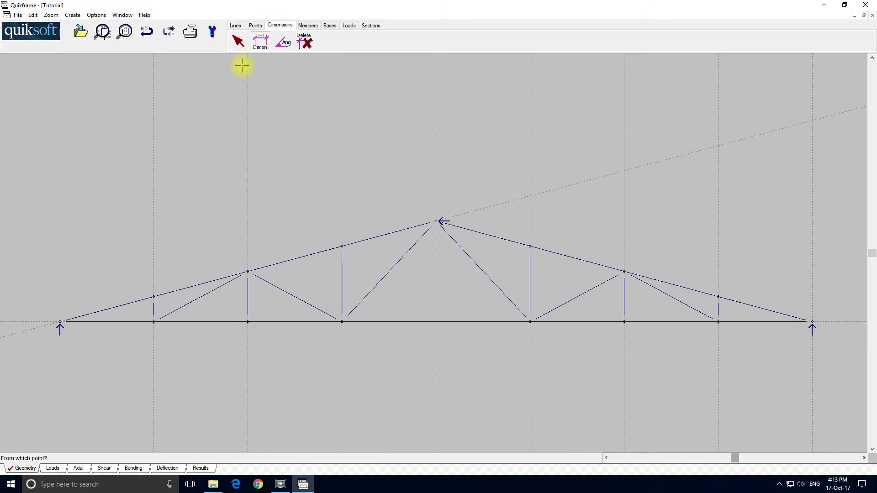
{"action": "left_click", "coordinate": [58, 316]}
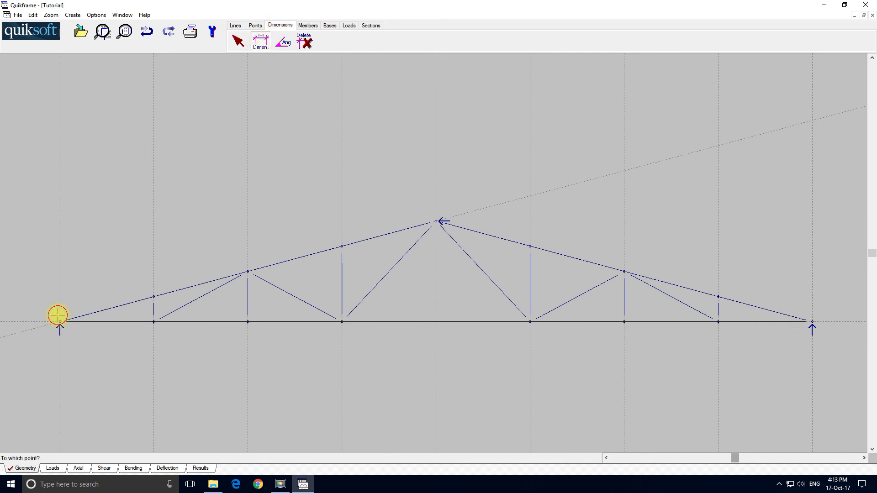
{"action": "left_click", "coordinate": [436, 222]}
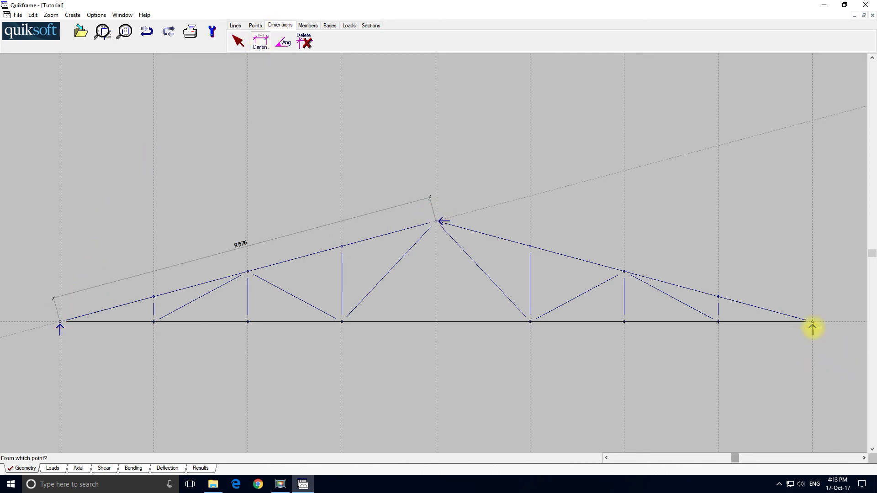
- Dimension the truss span between the two supports and the slope angle of the left top boom
{"action": "left_click", "coordinate": [812, 322]}
{"action": "left_click", "coordinate": [64, 328]}
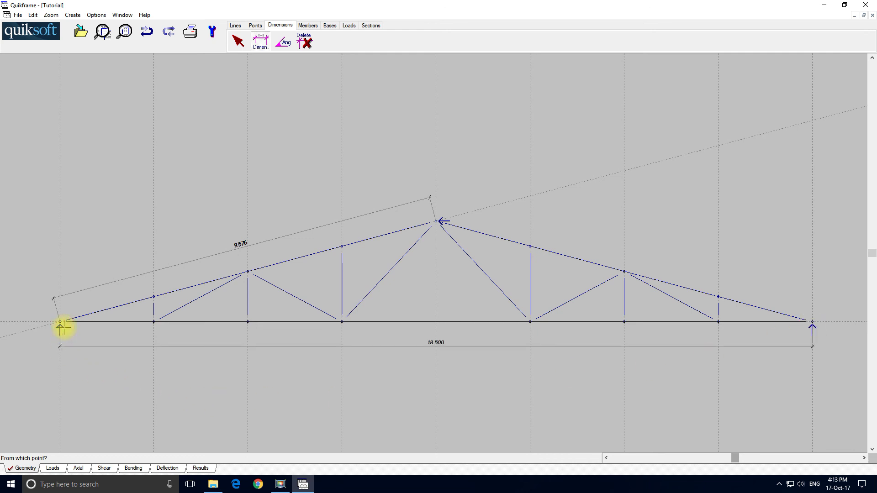
{"action": "left_click", "coordinate": [283, 42]}
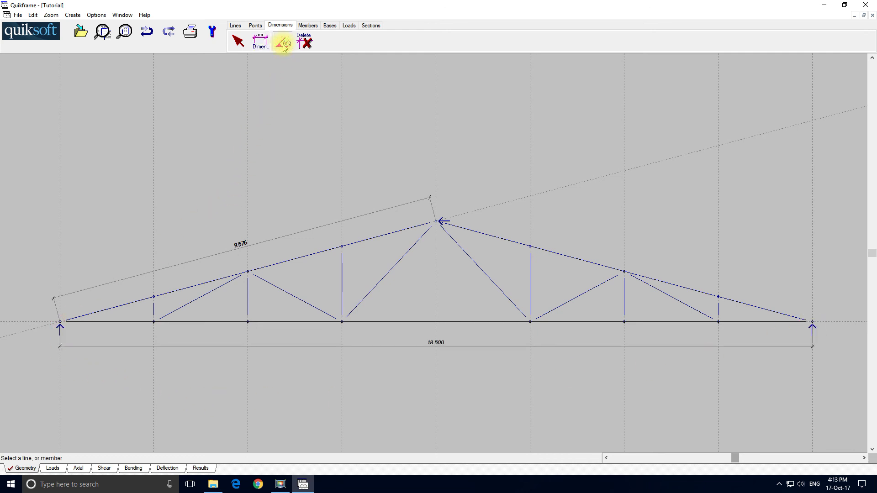
{"action": "left_click", "coordinate": [283, 263]}
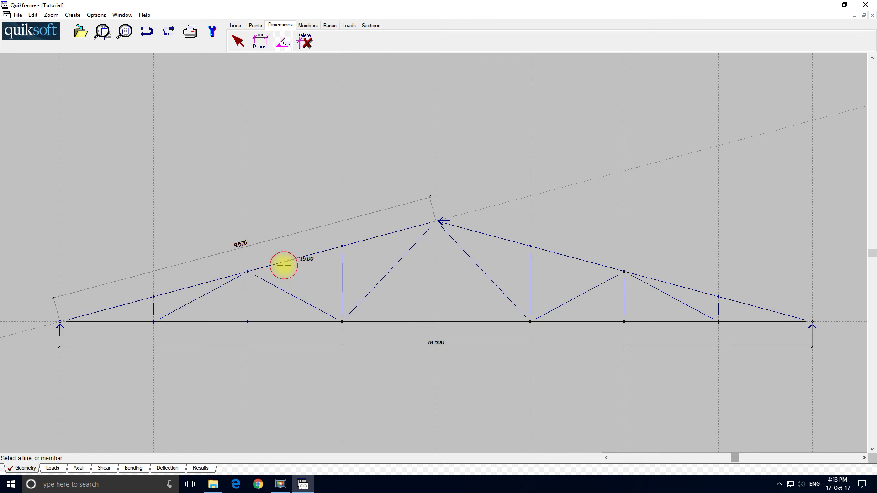